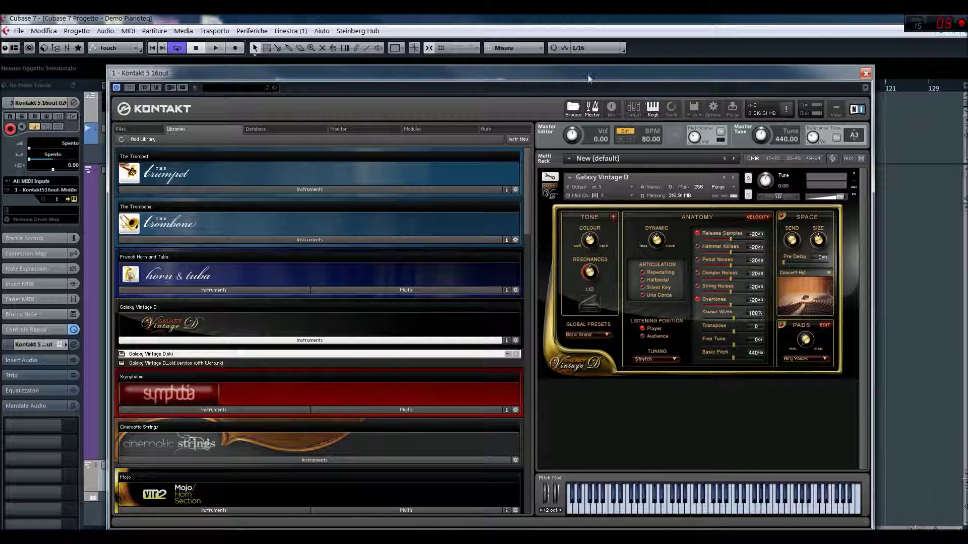
# Reposition the Kontakt window so the Galaxy Vintage D panel and the on-screen keyboard are fully in view
pyautogui.moveTo(576, 74); pyautogui.dragTo(576, 44)
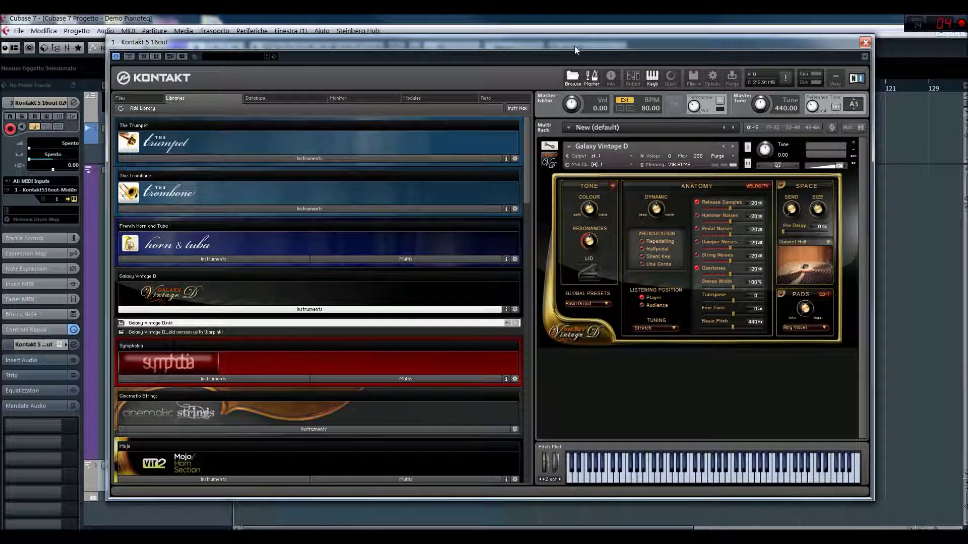
pyautogui.moveTo(269, 49); pyautogui.dragTo(176, 35)
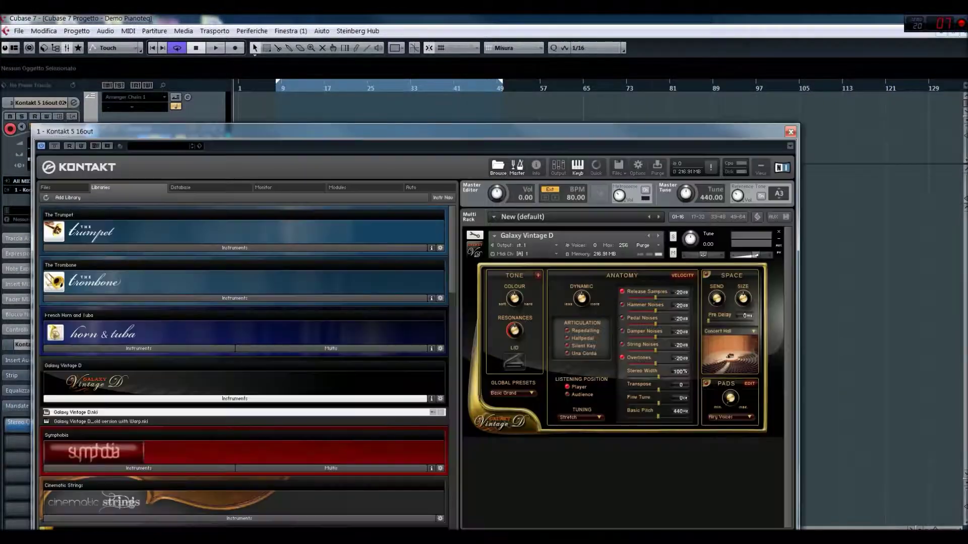
pyautogui.moveTo(482, 128); pyautogui.dragTo(444, 47)
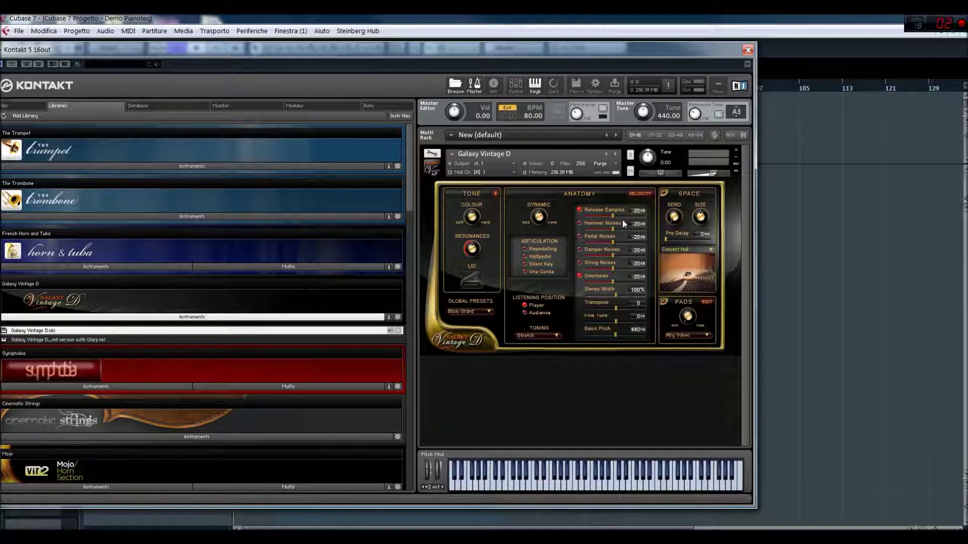
# Switch Release Samples off and on again, and enable Hammer Noises at about -16 dB
pyautogui.click(579, 210)
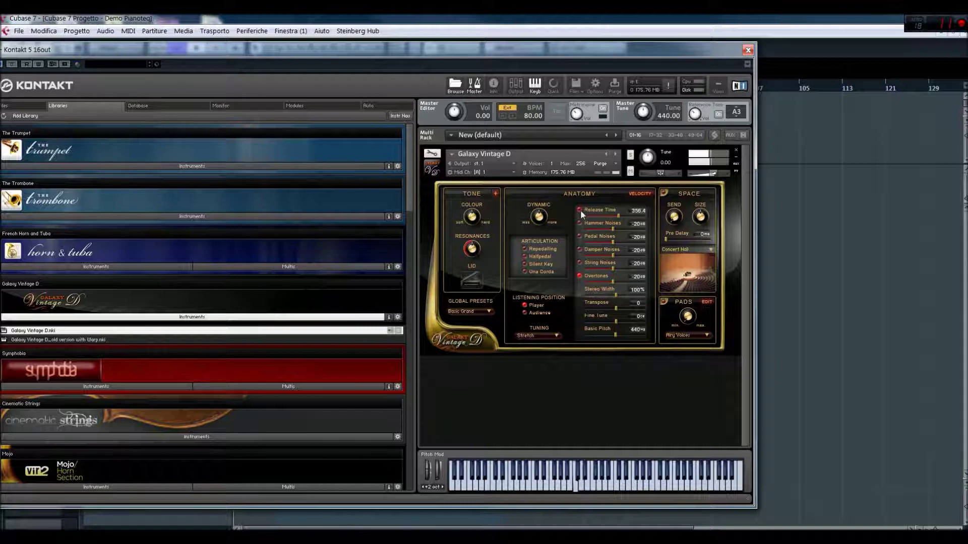
pyautogui.click(580, 210)
pyautogui.click(580, 222)
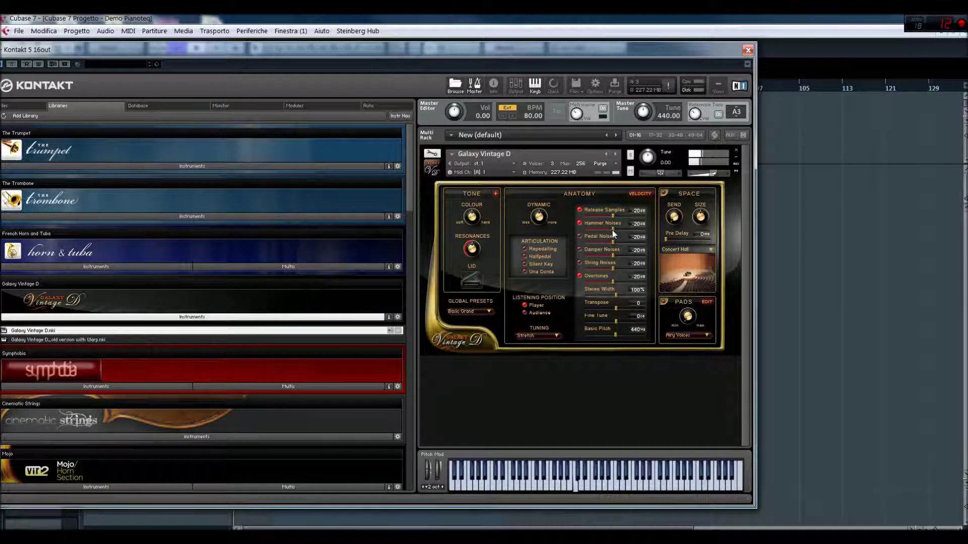
pyautogui.moveTo(612, 229); pyautogui.dragTo(645, 233)
pyautogui.moveTo(645, 232); pyautogui.dragTo(619, 229)
# Raise Pedal Noises to -6 dB and compare pedal and hammer noises by switching each on and off
pyautogui.click(579, 236)
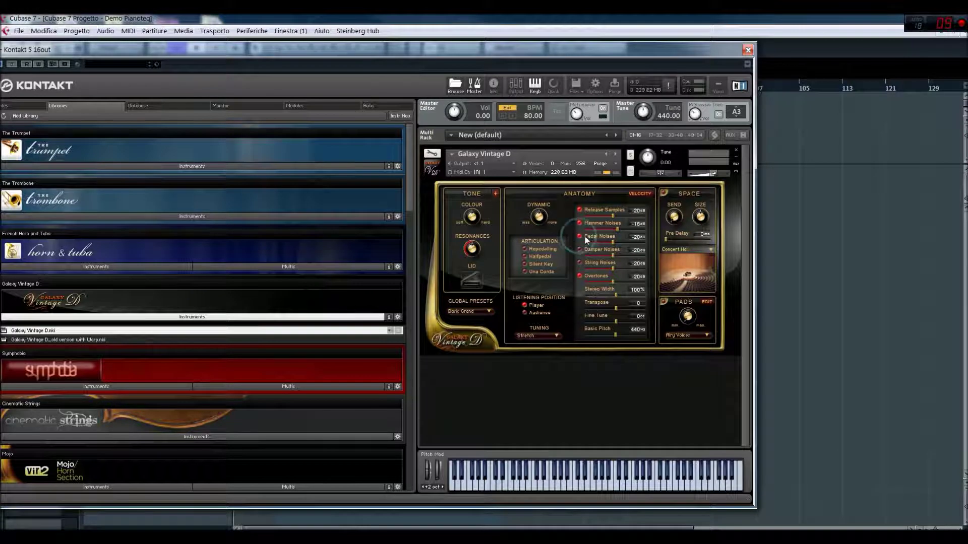
pyautogui.click(579, 223)
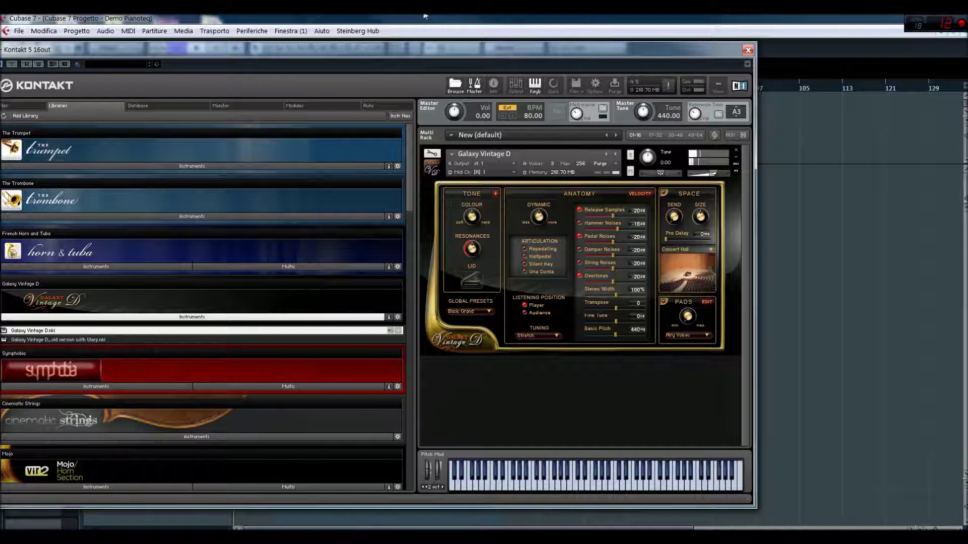
pyautogui.moveTo(631, 242); pyautogui.dragTo(636, 244)
pyautogui.click(579, 236)
pyautogui.click(579, 224)
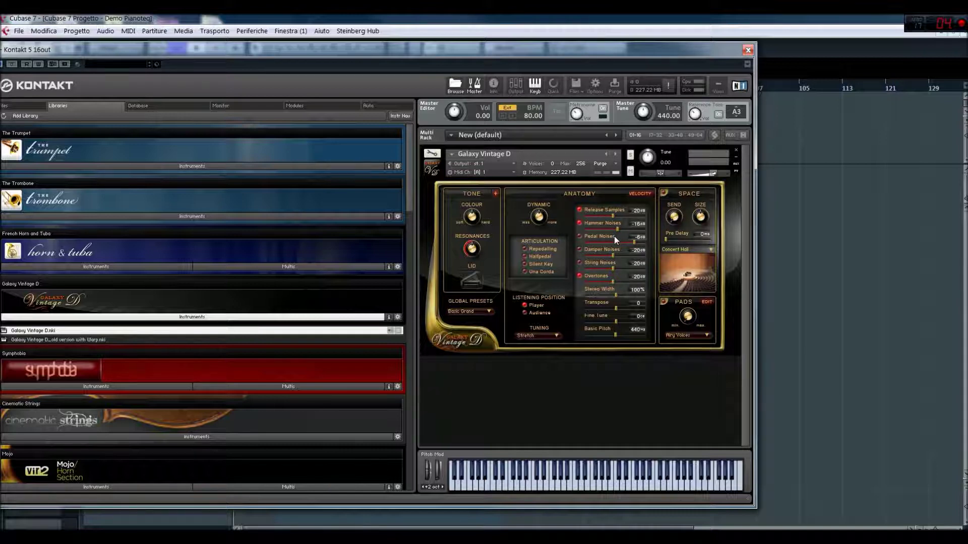
pyautogui.click(579, 236)
pyautogui.click(579, 223)
pyautogui.click(579, 236)
# Enable Damper Noises at -7 dB and switch on String Noises and Hammer Noises
pyautogui.click(580, 250)
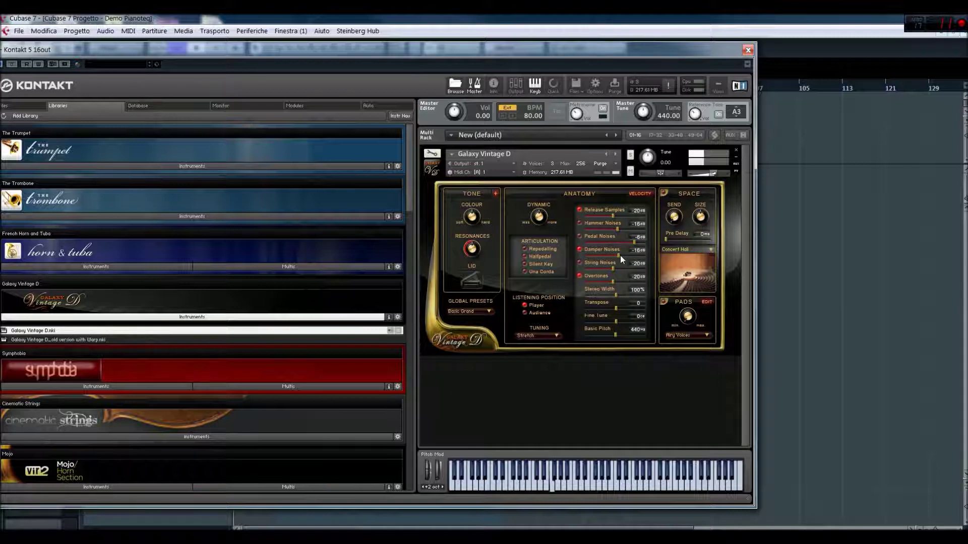
pyautogui.moveTo(620, 255); pyautogui.dragTo(638, 262)
pyautogui.click(580, 262)
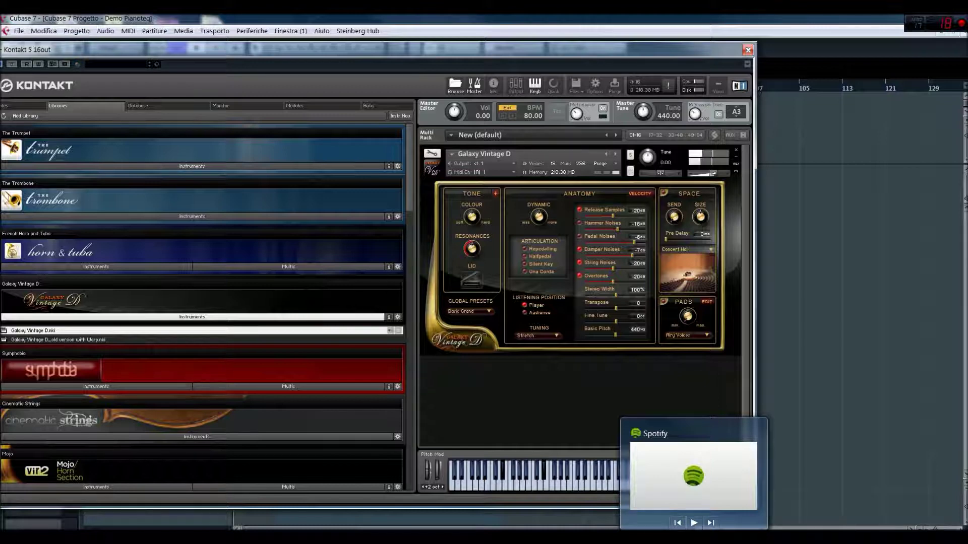
pyautogui.click(579, 223)
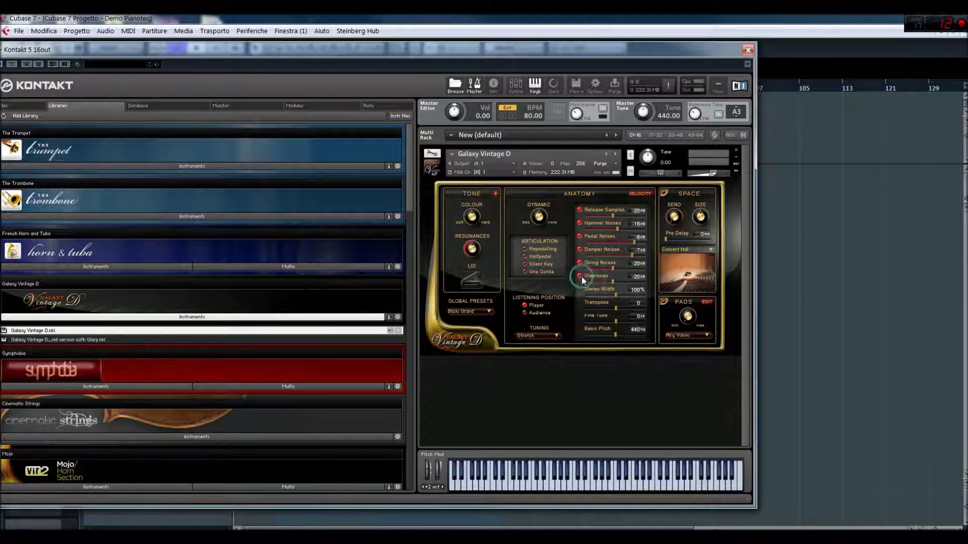
# Raise Overtones to 0 dB and widen Stereo Width to 200%, sweeping through their ranges
pyautogui.moveTo(628, 281); pyautogui.dragTo(646, 284)
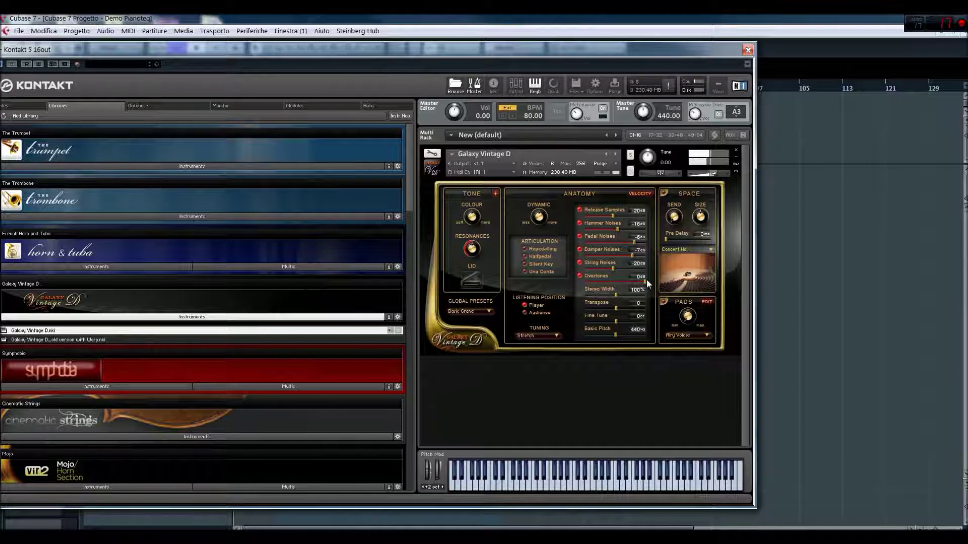
pyautogui.moveTo(645, 280); pyautogui.dragTo(536, 283)
pyautogui.moveTo(583, 284); pyautogui.dragTo(666, 286)
pyautogui.click(615, 295)
pyautogui.moveTo(595, 295); pyautogui.dragTo(657, 300)
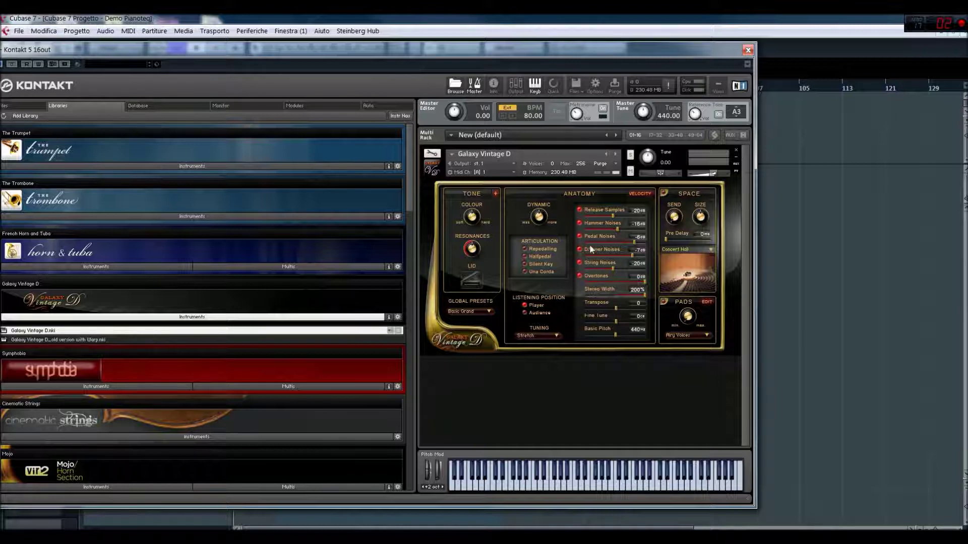
# Enable the Una Corda articulation and switch the listening position from Player to Audience
pyautogui.click(523, 270)
pyautogui.click(524, 306)
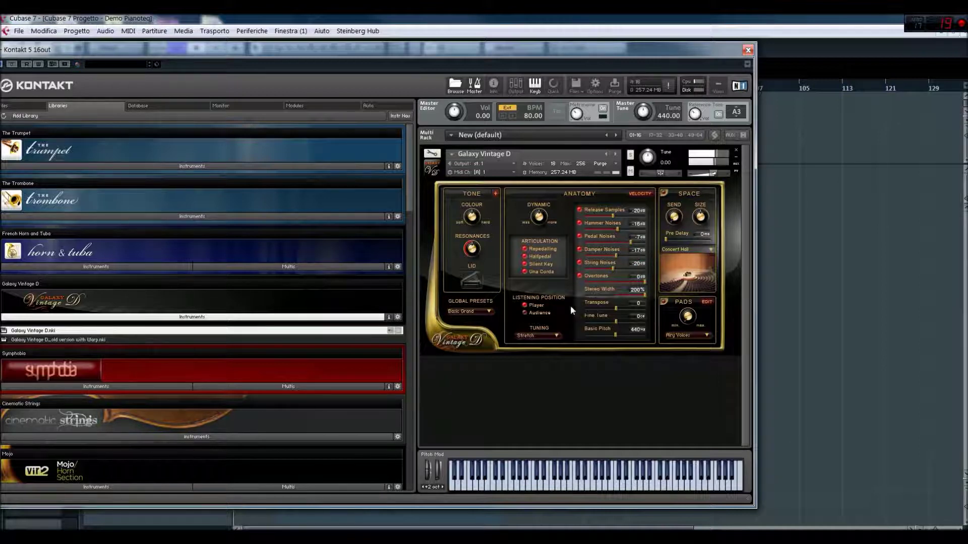
pyautogui.click(525, 312)
# Set the piano's tuning to Young 1799
pyautogui.click(545, 335)
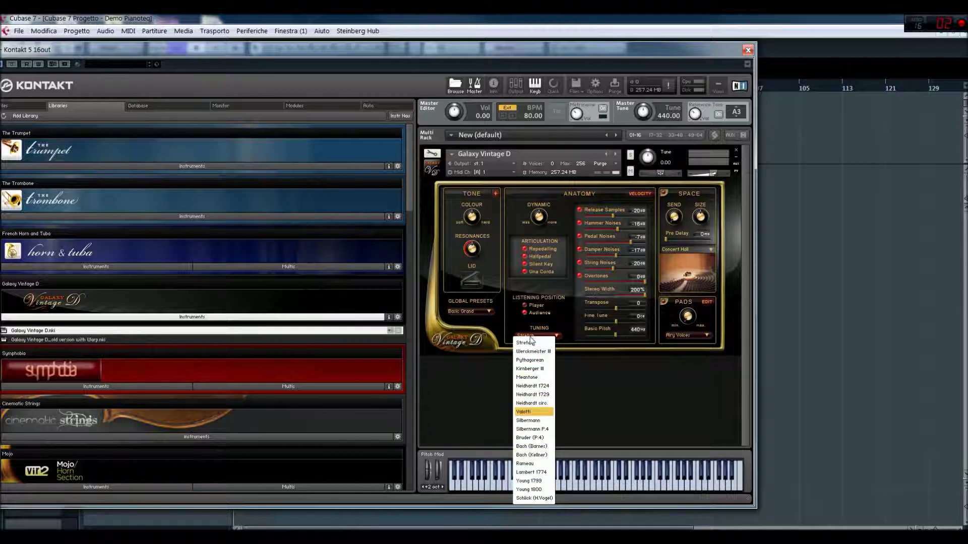
pyautogui.click(537, 480)
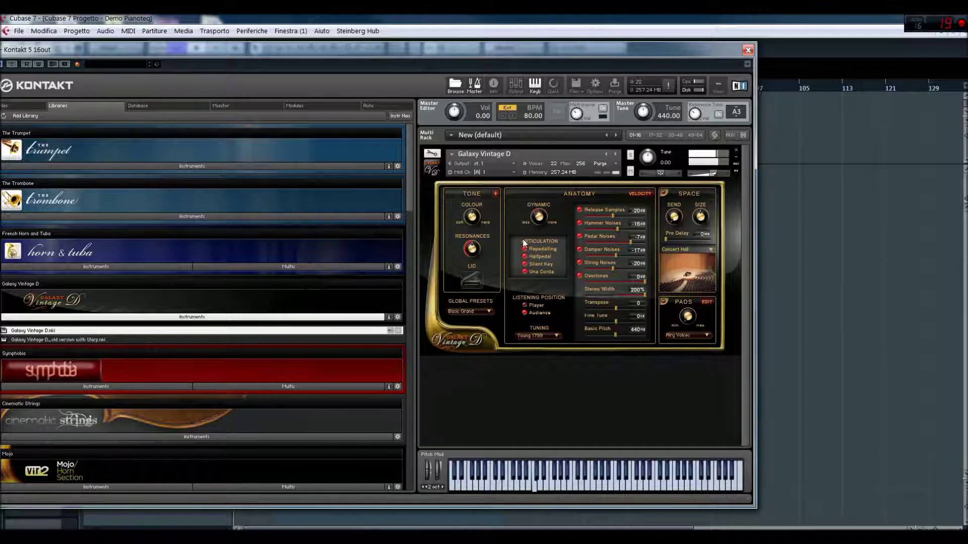
# Open the velocity editor, draw a custom curve by hand, and load the Rock Piano velocity preset
pyautogui.click(638, 193)
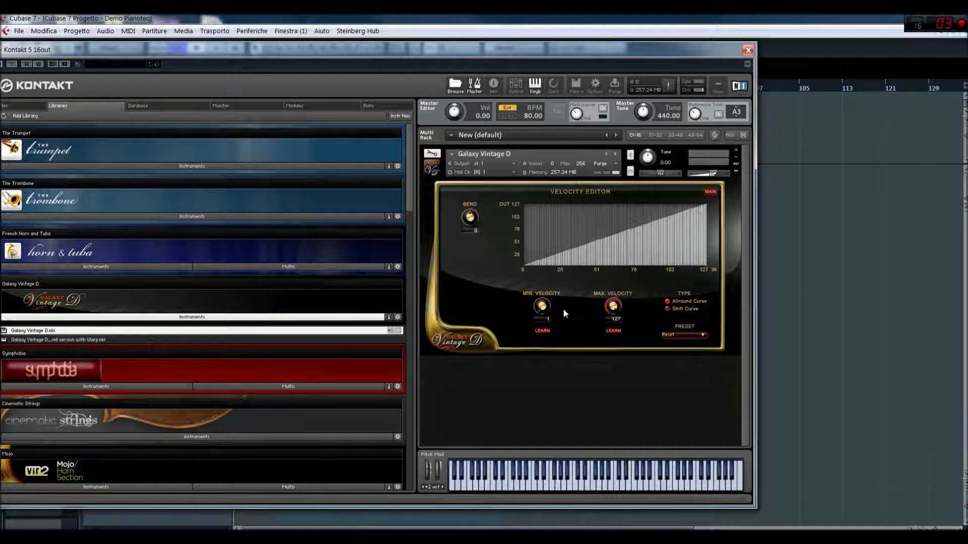
pyautogui.moveTo(595, 245)
pyautogui.mouseDown()
pyautogui.moveTo(619, 250)
pyautogui.moveTo(688, 228)
pyautogui.mouseUp()
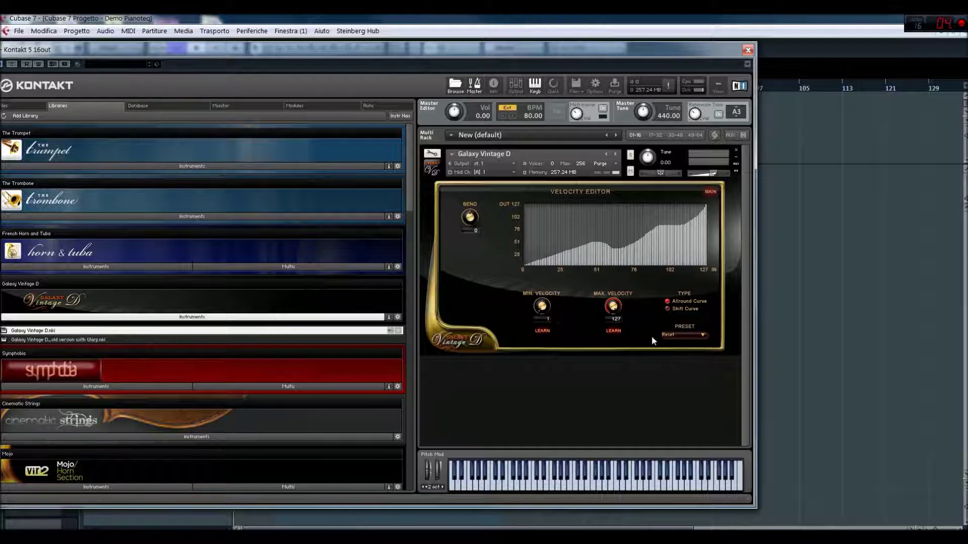
pyautogui.click(677, 339)
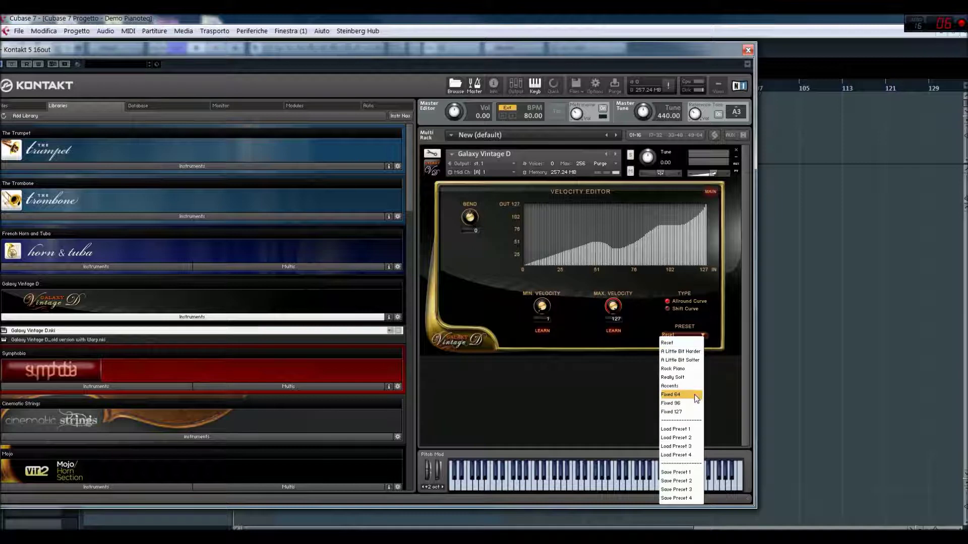
pyautogui.click(675, 369)
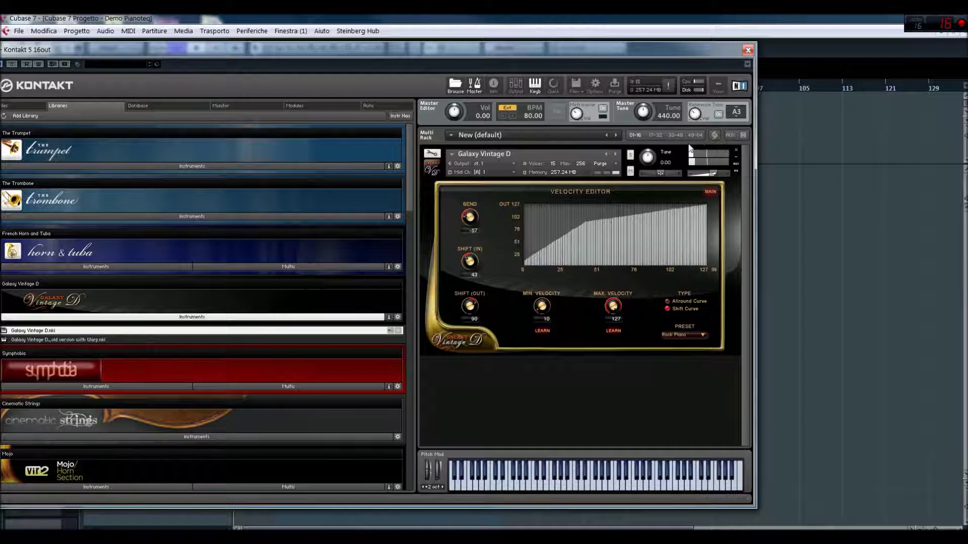
# Lower the Galaxy Vintage D instrument's output volume slightly
pyautogui.moveTo(712, 172); pyautogui.dragTo(703, 171)
pyautogui.moveTo(704, 174); pyautogui.dragTo(708, 174)
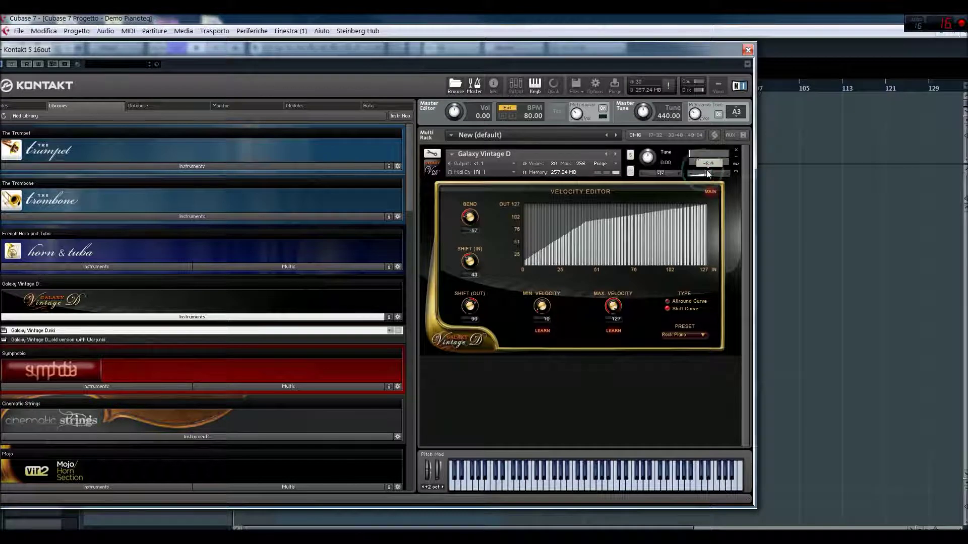
# Restore the velocity curve with the Reset preset and return to the instrument's main page
pyautogui.click(675, 335)
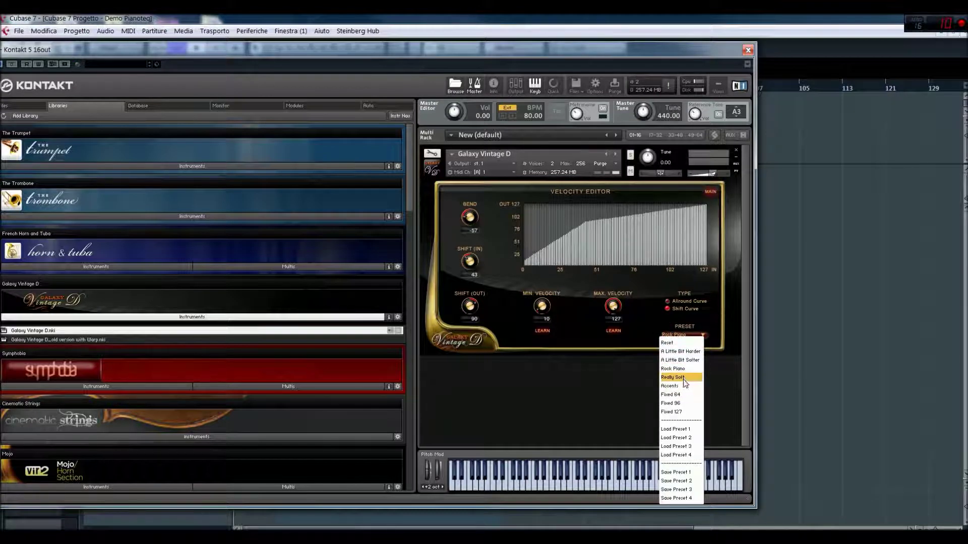
pyautogui.click(677, 345)
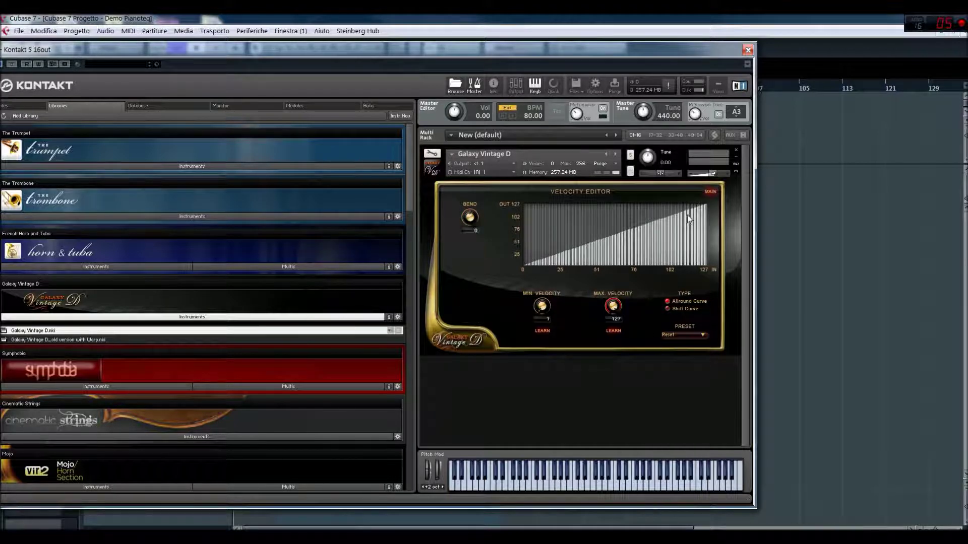
pyautogui.click(715, 193)
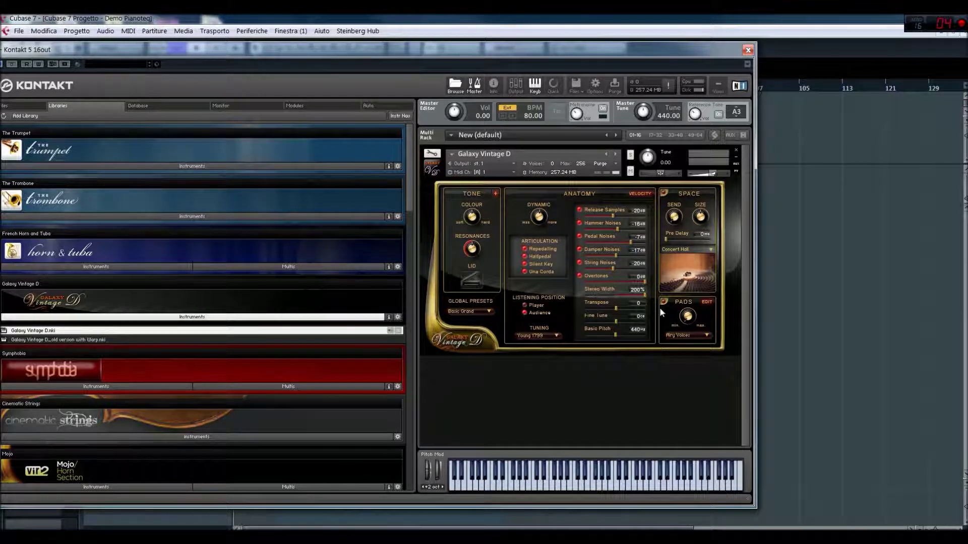
# Open the extended Tone settings and try out the Warmth, Punch and Brilliance amounts
pyautogui.click(495, 193)
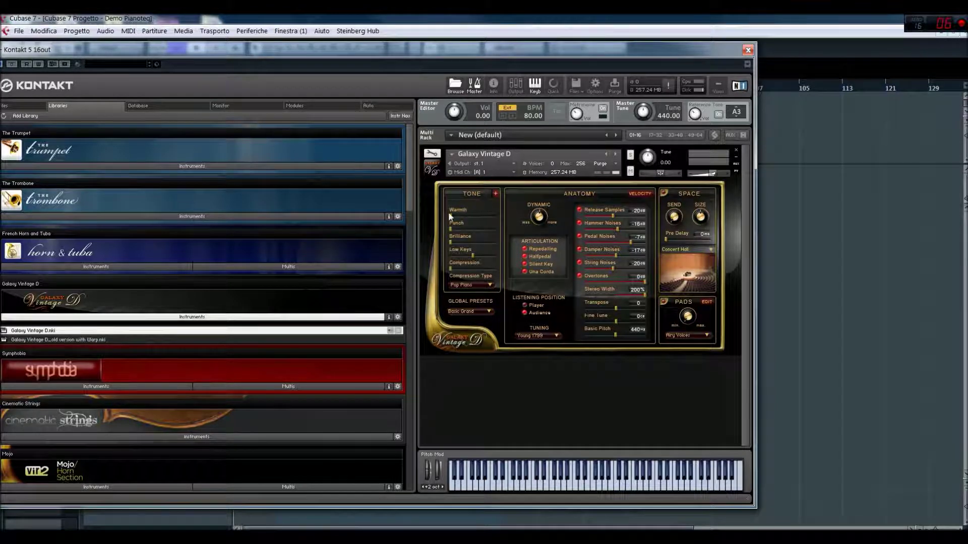
pyautogui.moveTo(449, 215); pyautogui.dragTo(475, 232)
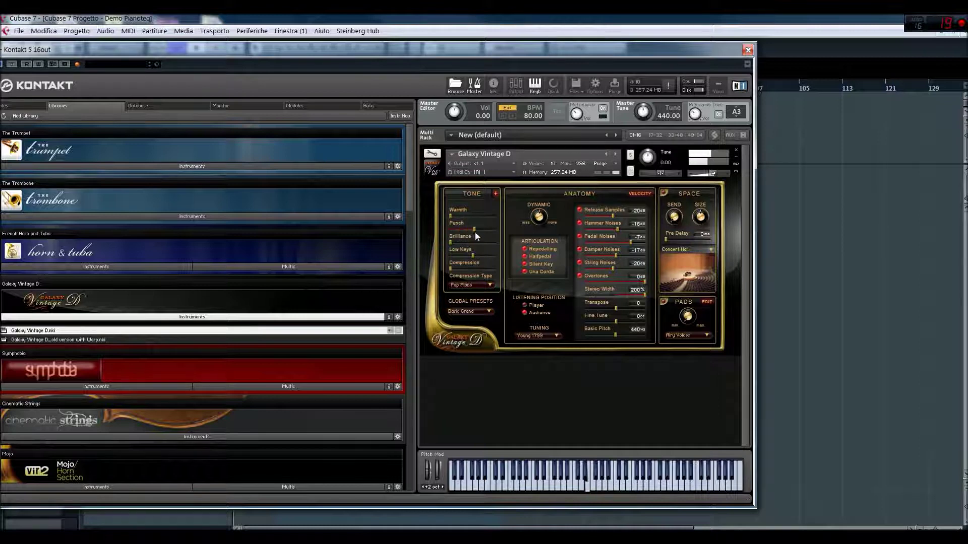
pyautogui.moveTo(450, 243)
pyautogui.mouseDown()
pyautogui.moveTo(492, 243)
pyautogui.moveTo(450, 245)
pyautogui.mouseUp()
# Set the piano's tuning back to Stretch
pyautogui.click(538, 336)
pyautogui.click(540, 341)
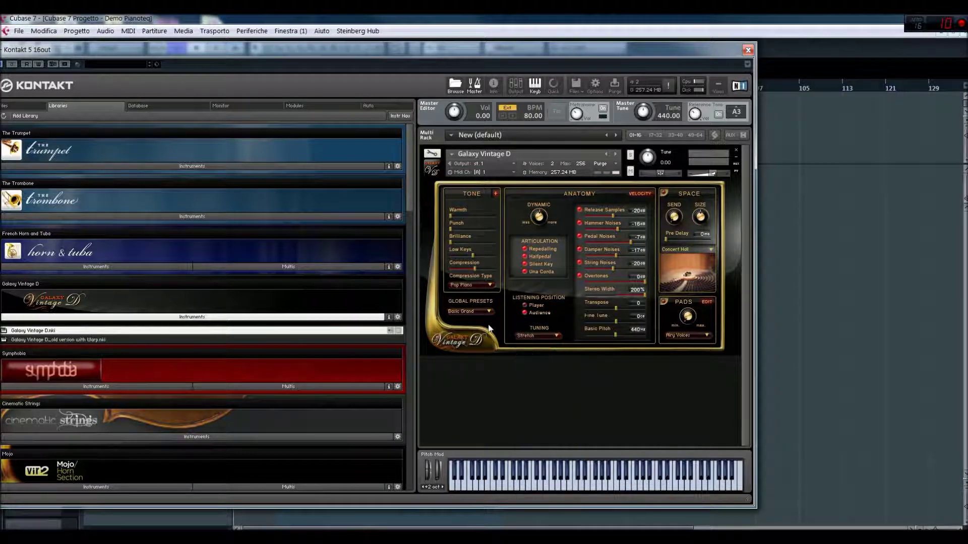
# Review the compression types, sweep Low Keys up to its maximum, and return to the basic Tone controls
pyautogui.click(467, 286)
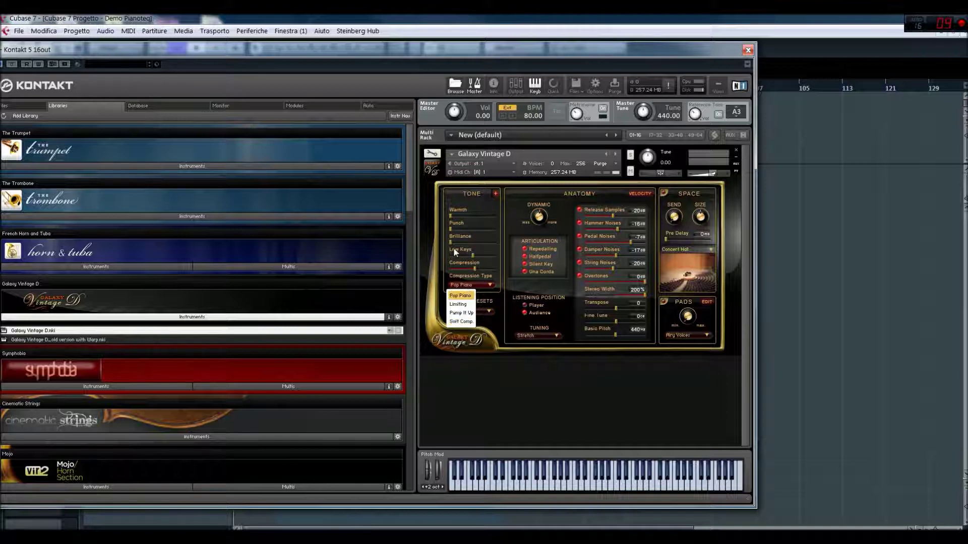
pyautogui.click(472, 257)
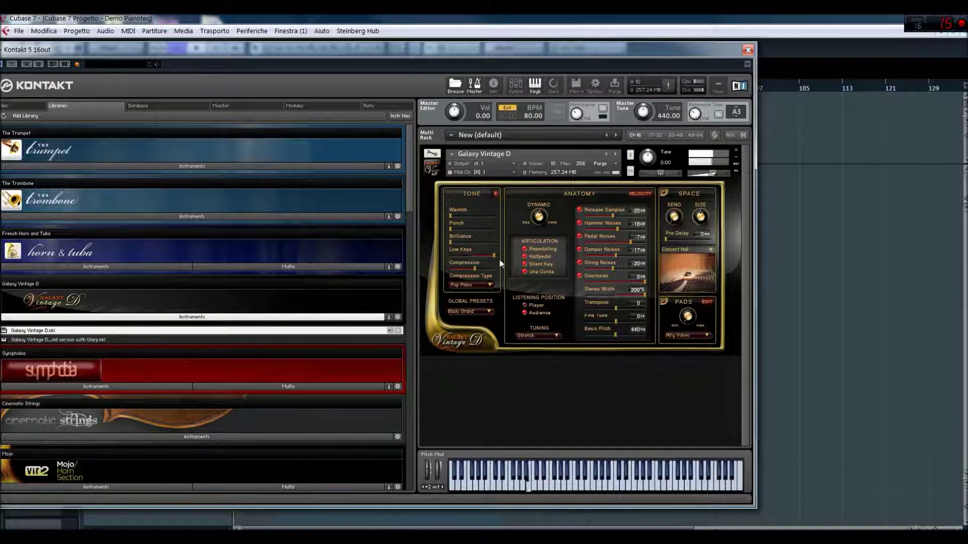
pyautogui.moveTo(454, 256); pyautogui.dragTo(501, 259)
pyautogui.click(494, 193)
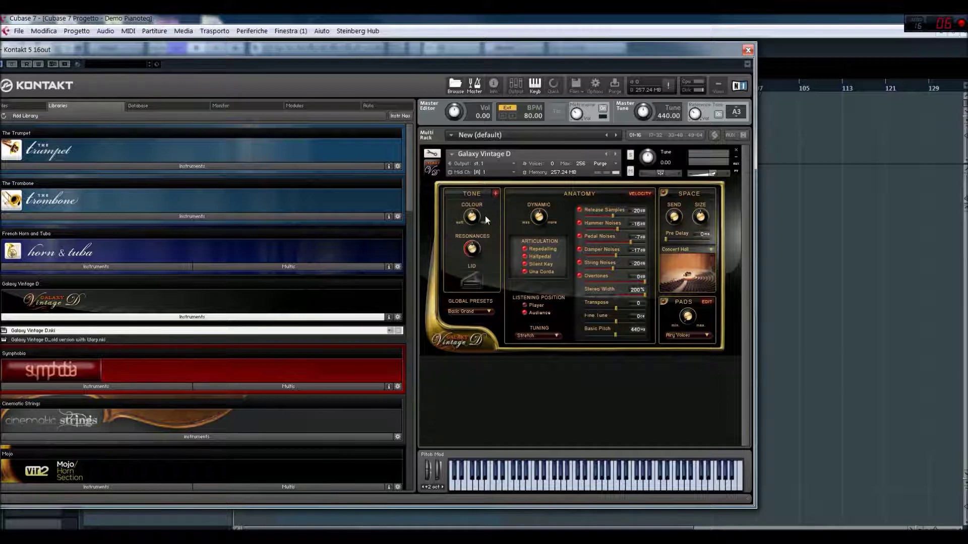
pyautogui.click(496, 192)
pyautogui.click(496, 193)
# Try out the Colour and Resonances controls and change the position of the piano lid
pyautogui.click(472, 221)
pyautogui.click(468, 247)
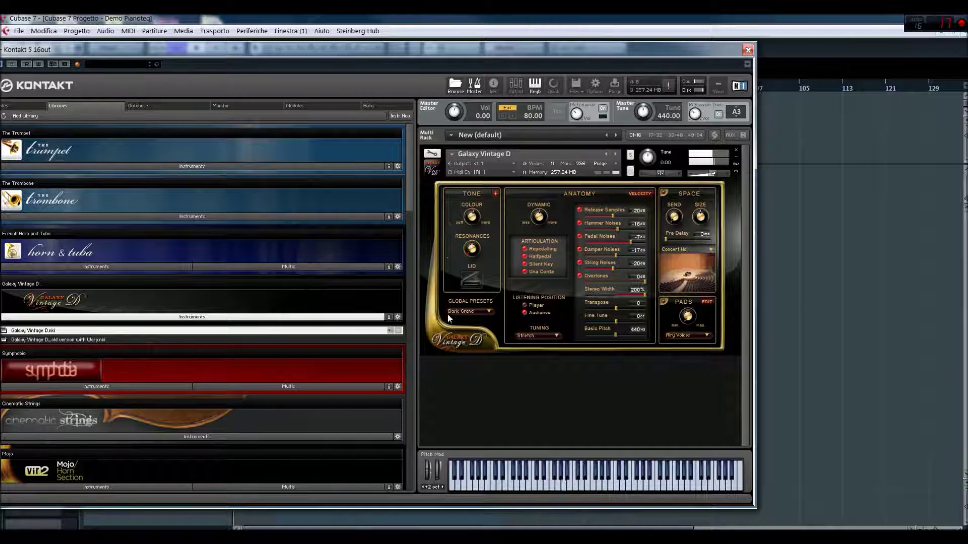
pyautogui.click(469, 277)
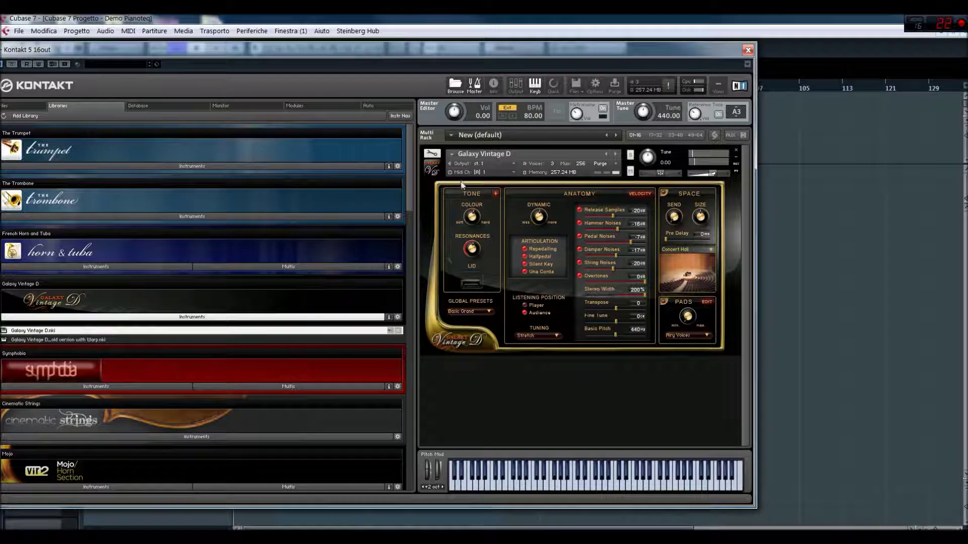
pyautogui.click(467, 279)
# Try the reverb's Pre Delay, audition the Concert Hall space, and change it to Concert Hall warm
pyautogui.moveTo(666, 239); pyautogui.dragTo(693, 237)
pyautogui.click(707, 250)
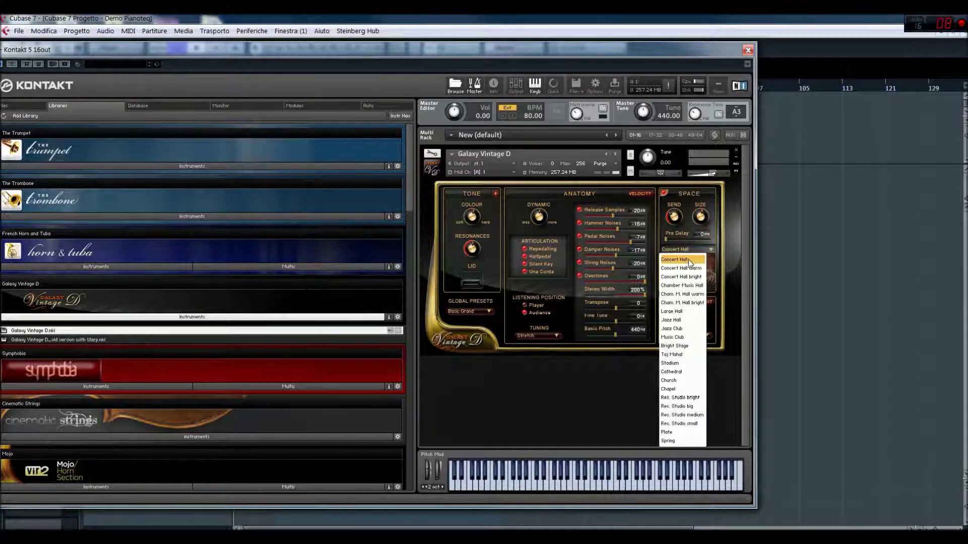
pyautogui.click(685, 259)
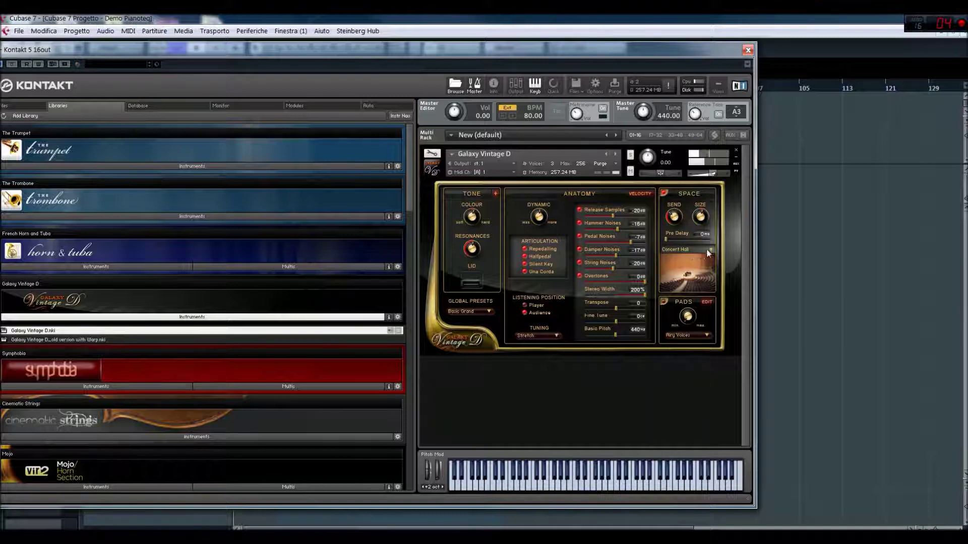
pyautogui.click(708, 250)
pyautogui.click(697, 268)
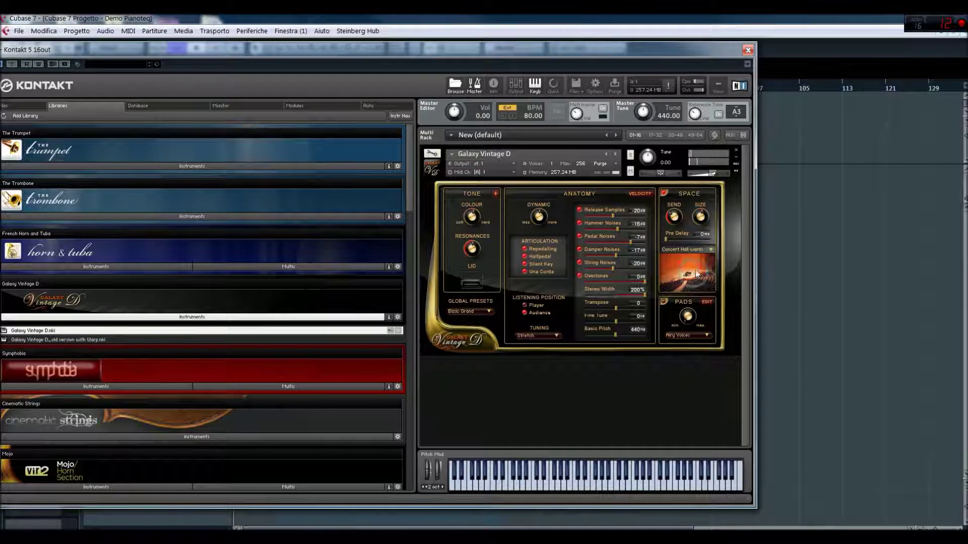
# Audition the Concert Hall bright, Chamber Music Hall and Large Hall reverb spaces in turn
pyautogui.click(707, 250)
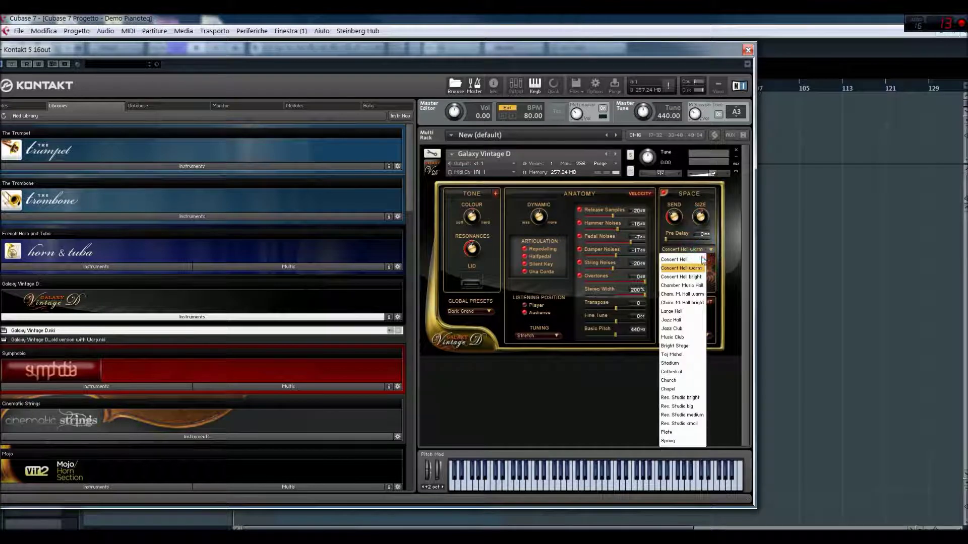
pyautogui.click(690, 281)
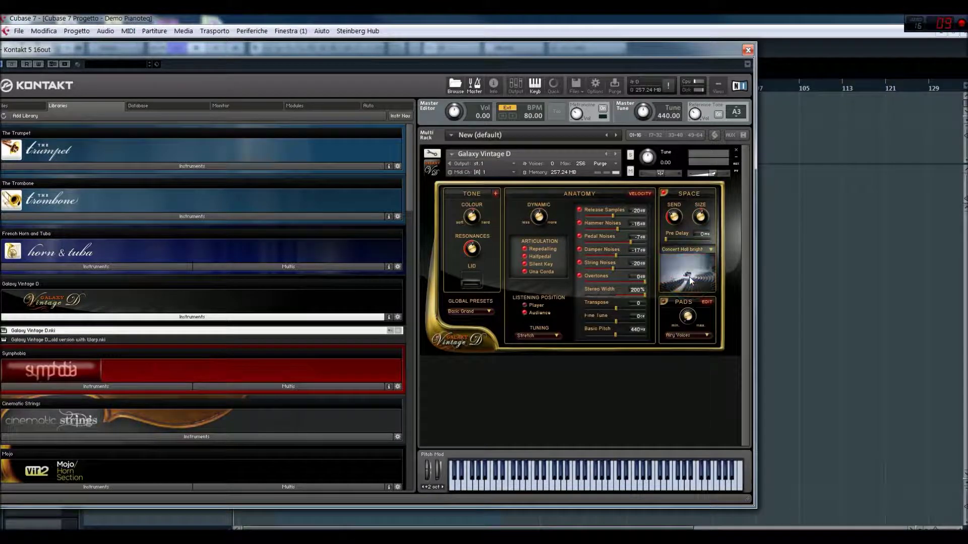
pyautogui.click(710, 250)
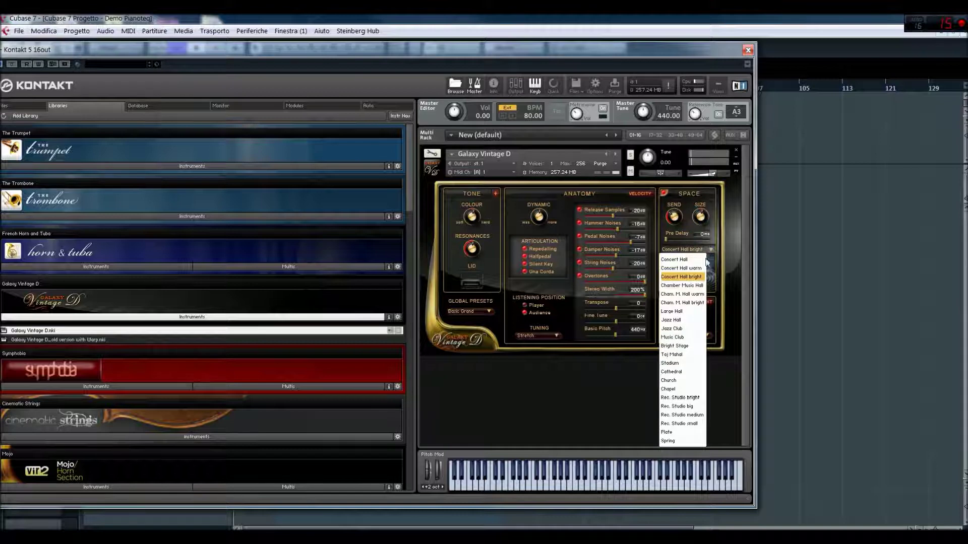
pyautogui.click(697, 286)
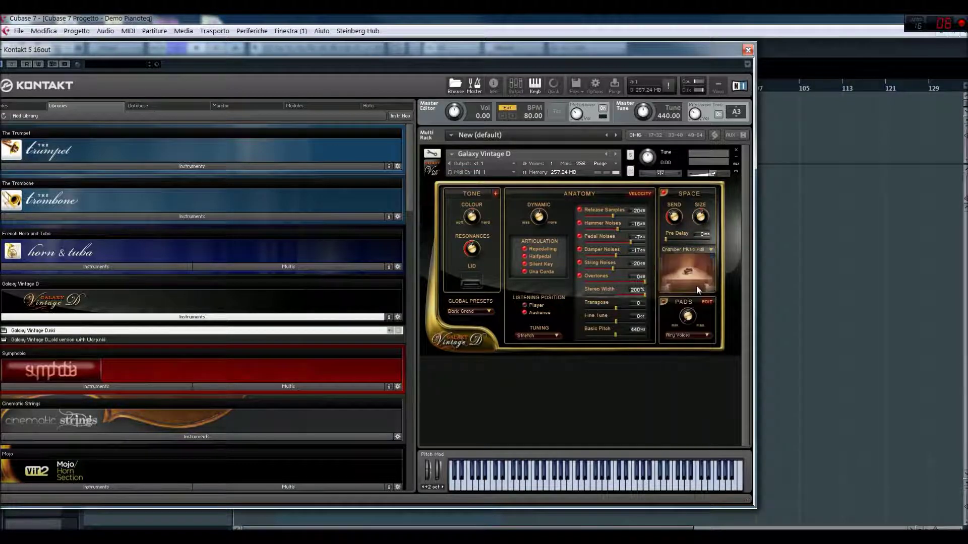
pyautogui.click(709, 250)
pyautogui.click(683, 314)
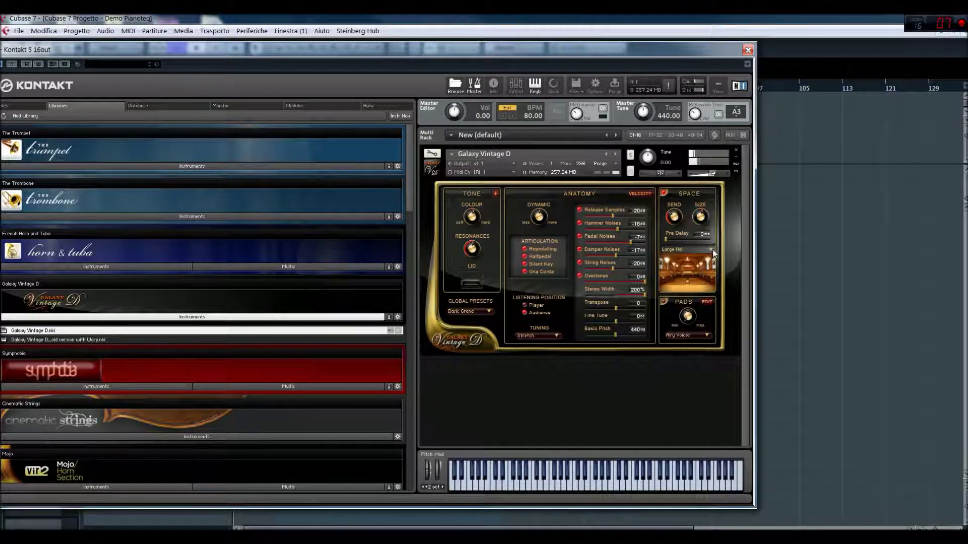
# Audition the Jazz Hall, Jazz Club and Music Club reverb spaces in turn
pyautogui.click(711, 249)
pyautogui.click(683, 324)
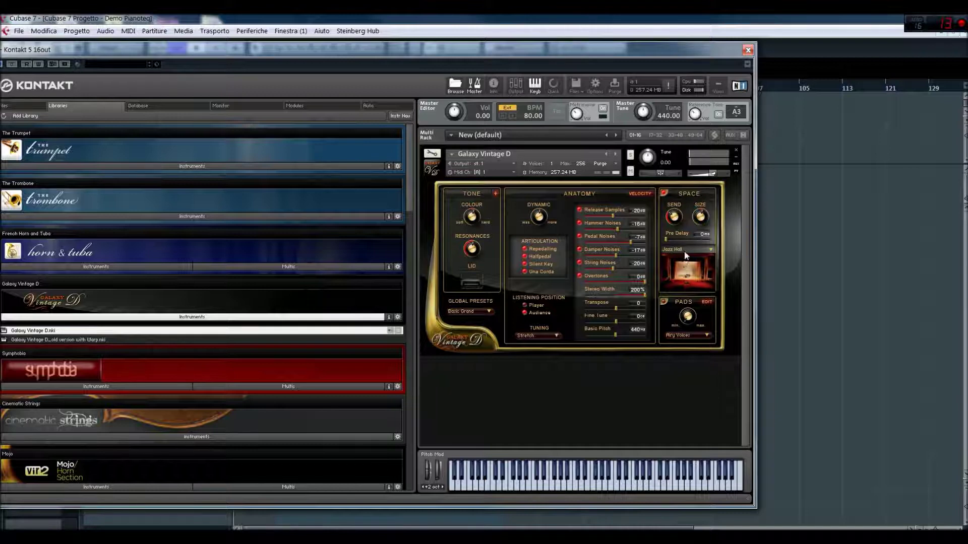
pyautogui.click(685, 257)
pyautogui.click(679, 328)
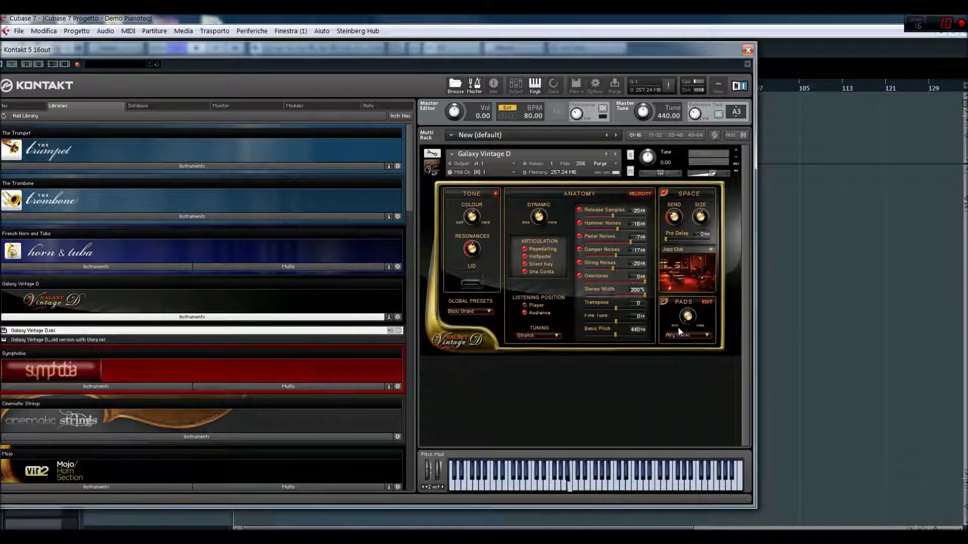
pyautogui.click(703, 247)
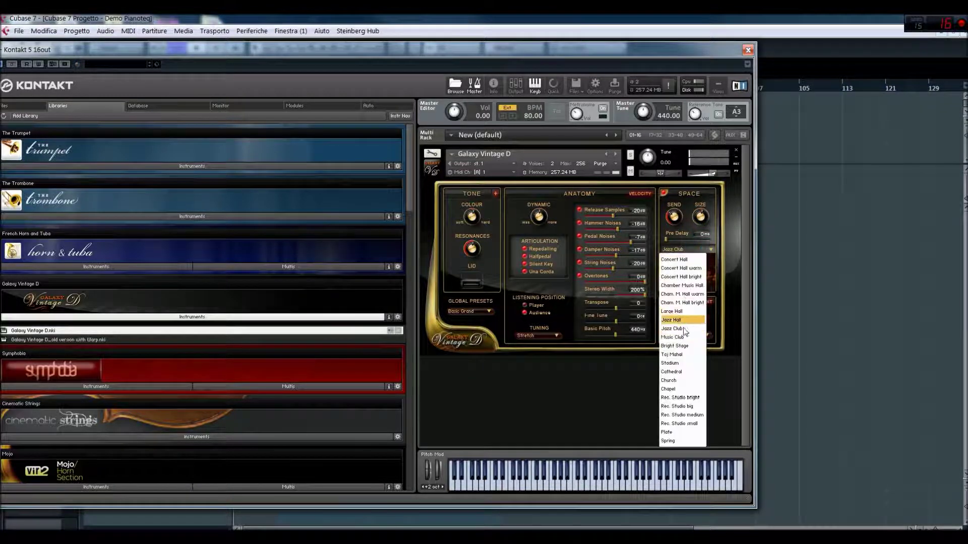
pyautogui.click(684, 337)
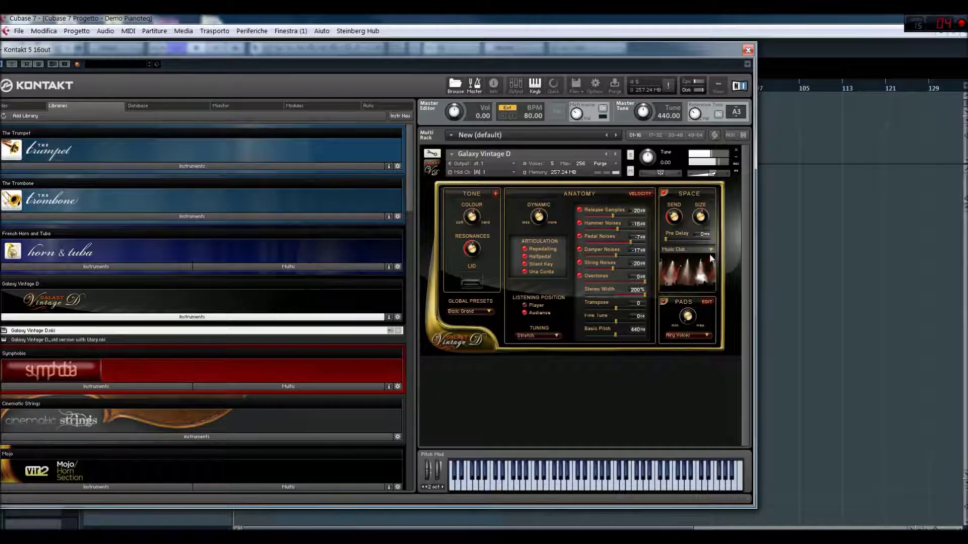
# Audition the Bright Stage, Taj Mahal, Stadium and Cathedral reverb spaces in turn
pyautogui.click(709, 251)
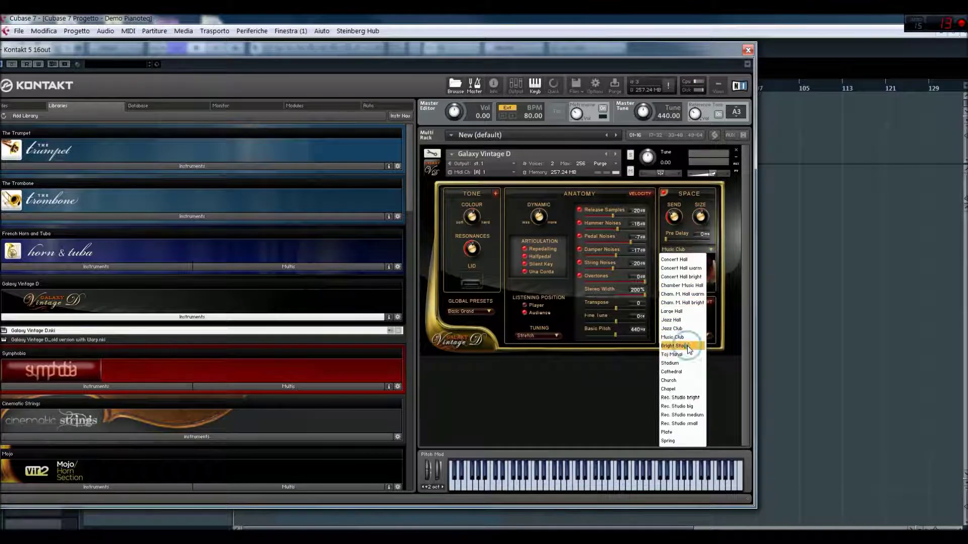
pyautogui.click(688, 347)
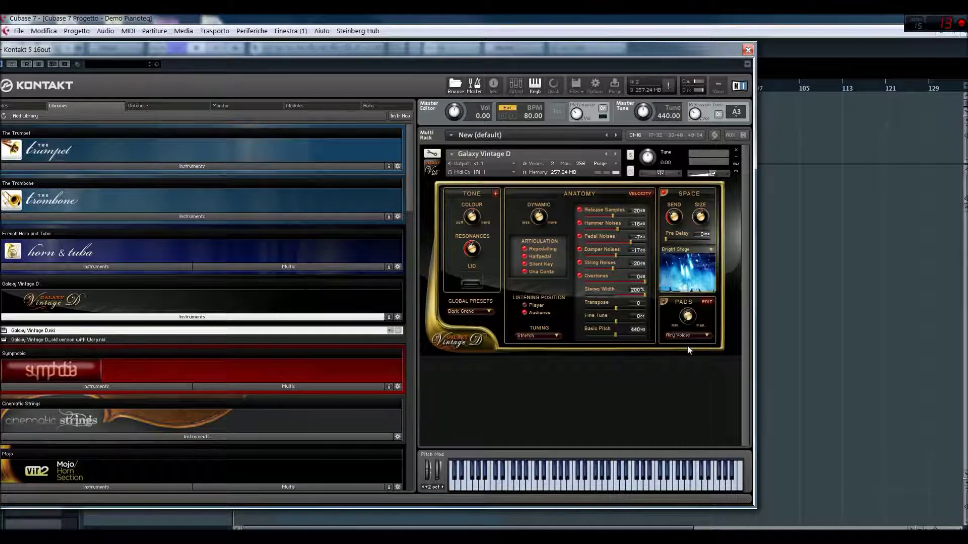
pyautogui.click(711, 250)
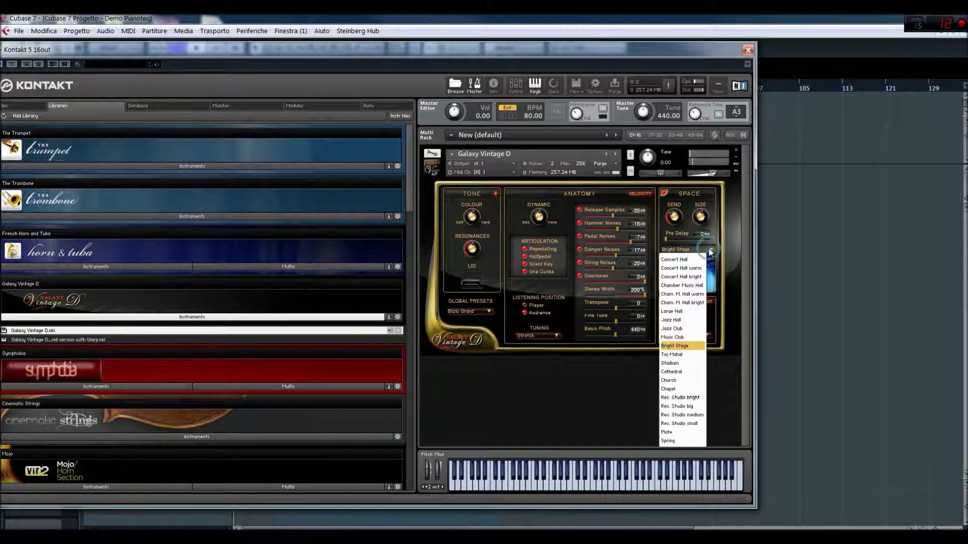
pyautogui.click(679, 353)
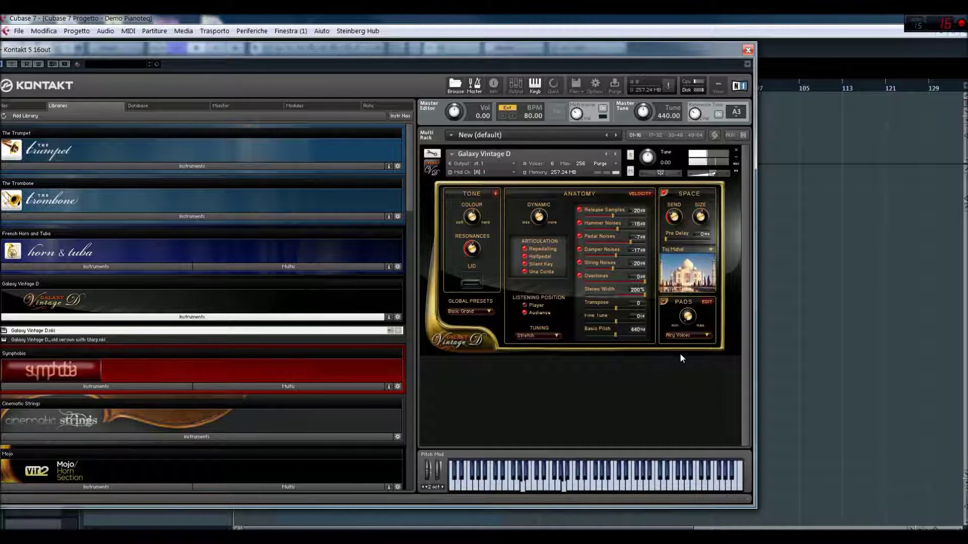
pyautogui.click(710, 250)
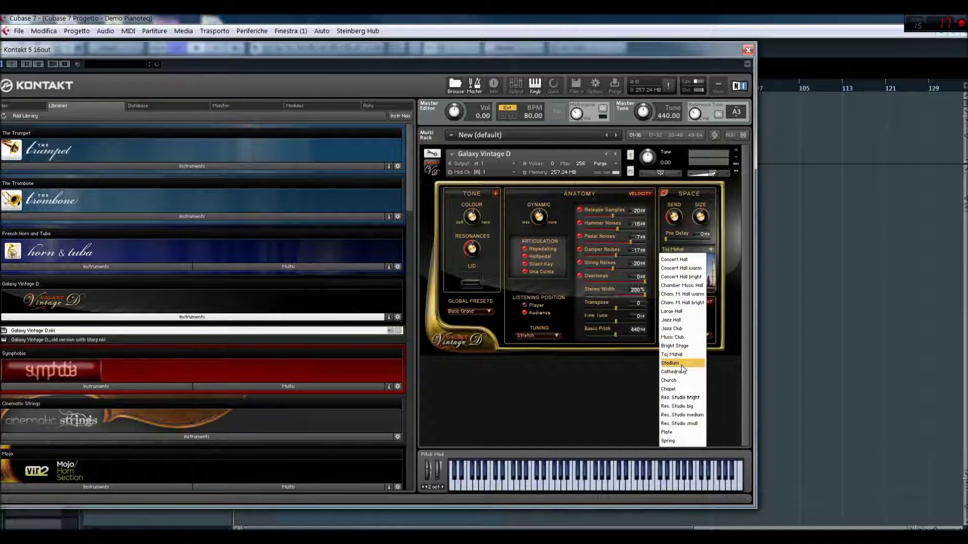
pyautogui.click(681, 364)
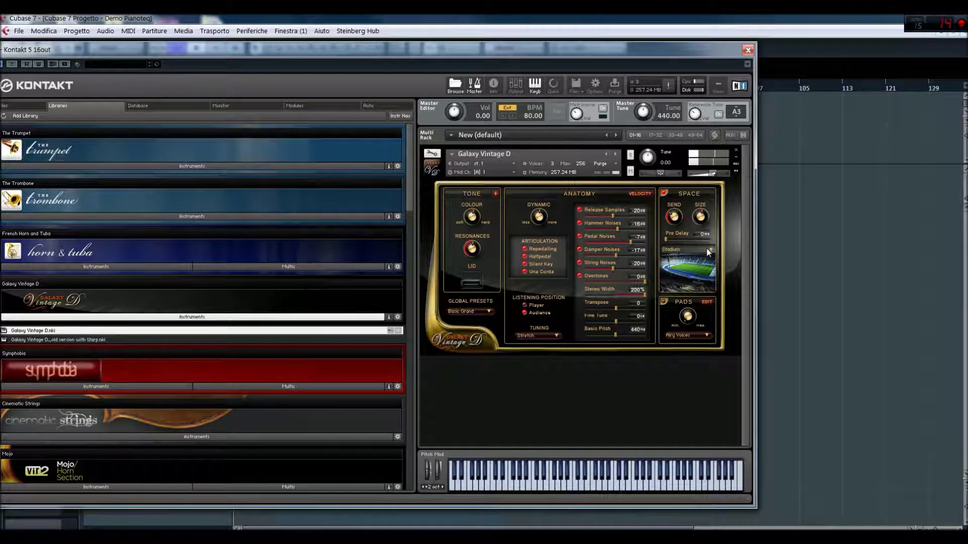
pyautogui.click(707, 249)
pyautogui.click(668, 371)
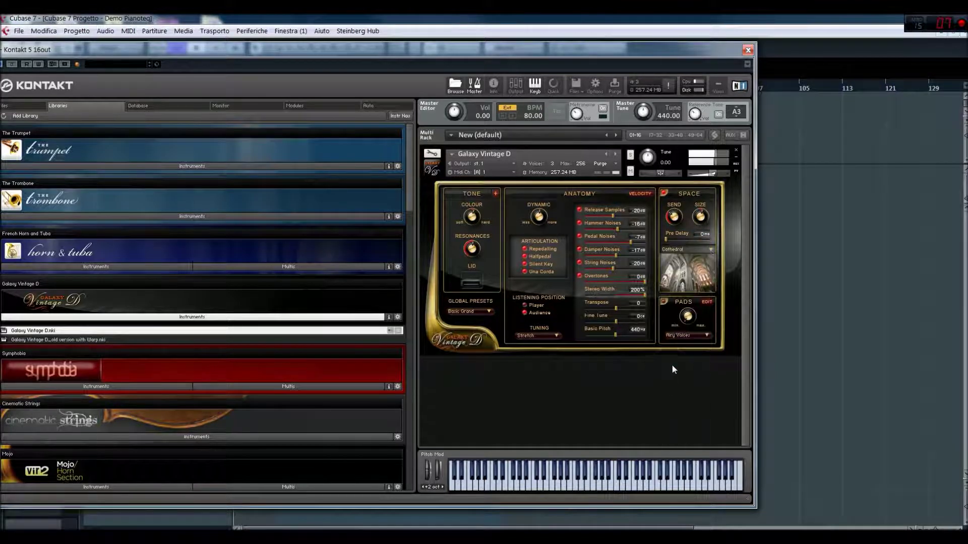
# Try the Plate reverb and set the reverb space to Spring
pyautogui.click(709, 251)
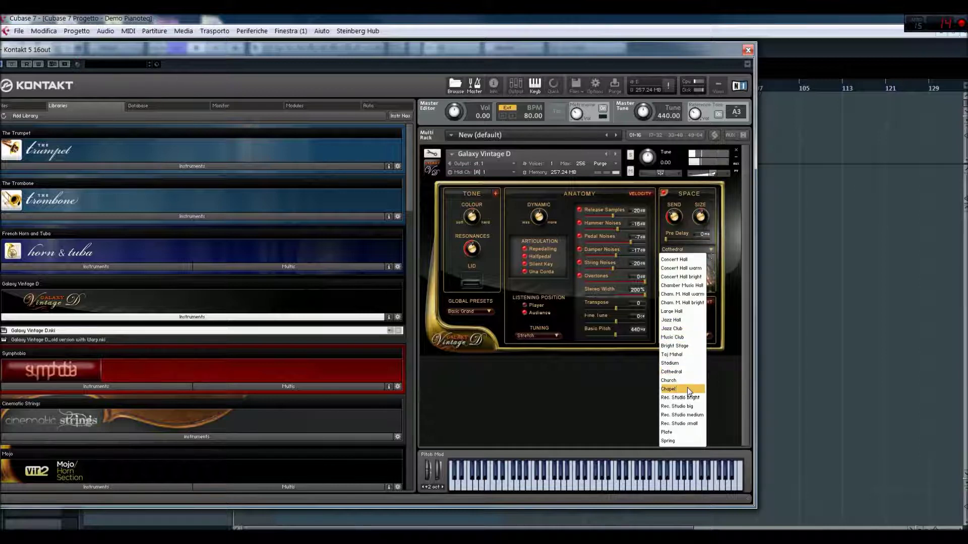
pyautogui.click(675, 432)
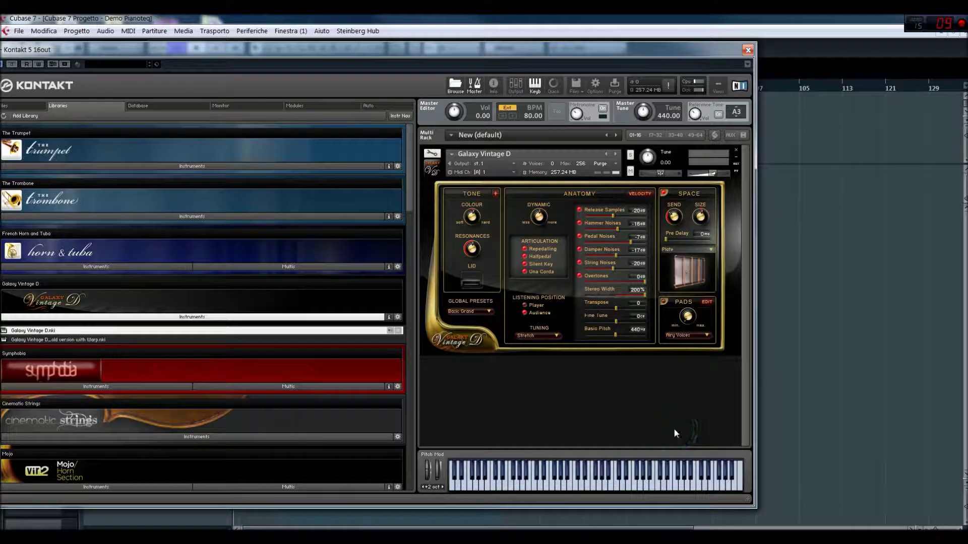
pyautogui.click(708, 250)
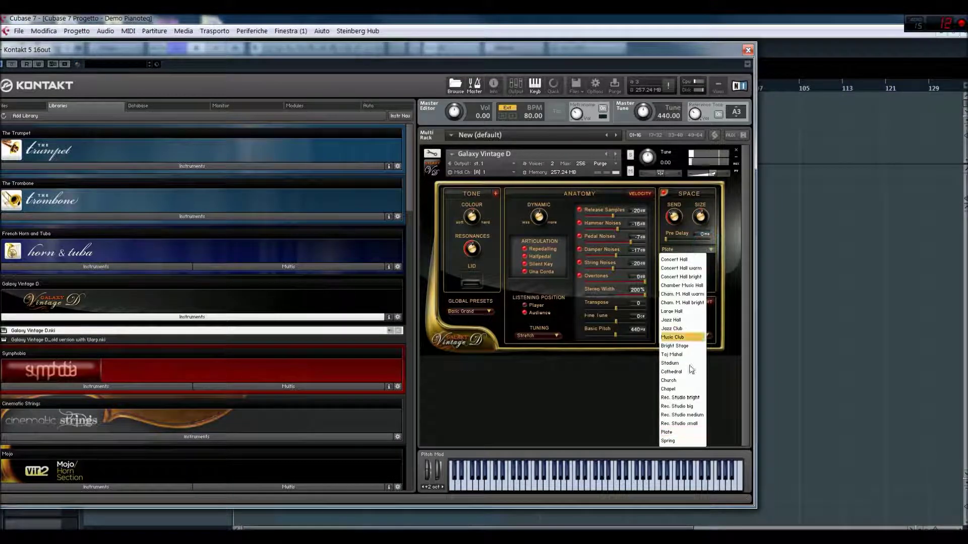
pyautogui.click(680, 442)
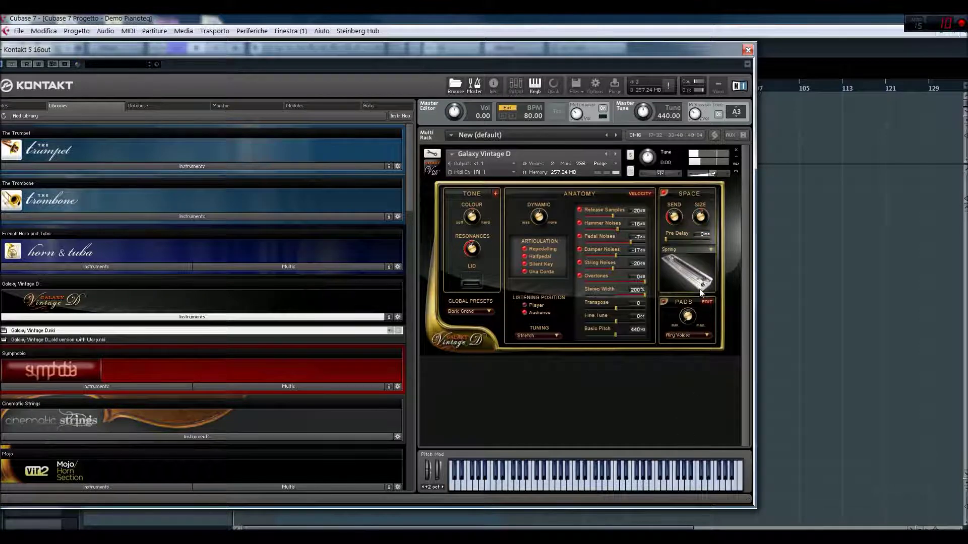
pyautogui.click(670, 215)
# Turn on the pad layer and select the Analog Pad sound
pyautogui.click(665, 303)
pyautogui.click(705, 335)
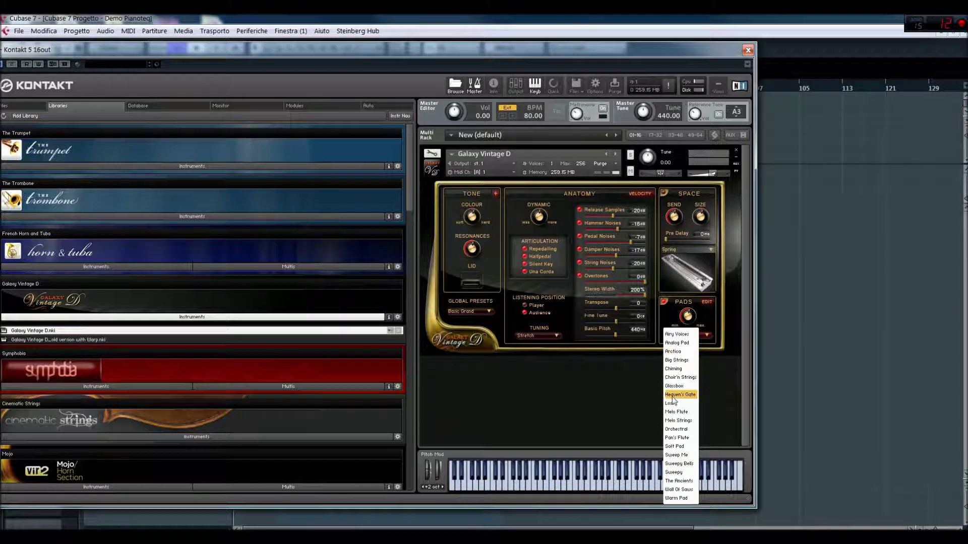
pyautogui.click(686, 342)
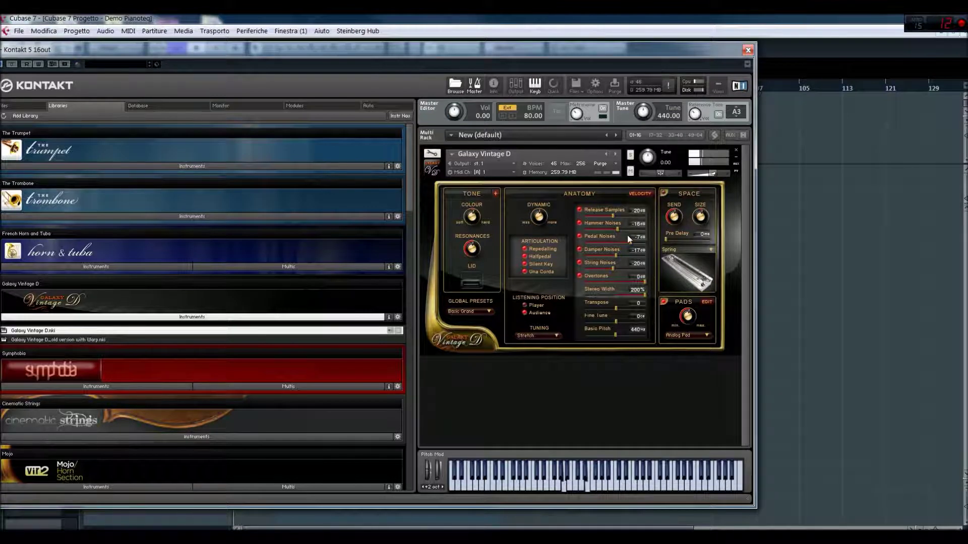
# Lower Pedal Noises to -26 dB, Damper Noises to -36 dB and String Noises to -37 dB
pyautogui.moveTo(611, 243); pyautogui.dragTo(594, 253)
pyautogui.click(580, 250)
pyautogui.click(580, 223)
pyautogui.moveTo(603, 268); pyautogui.dragTo(601, 254)
pyautogui.click(580, 250)
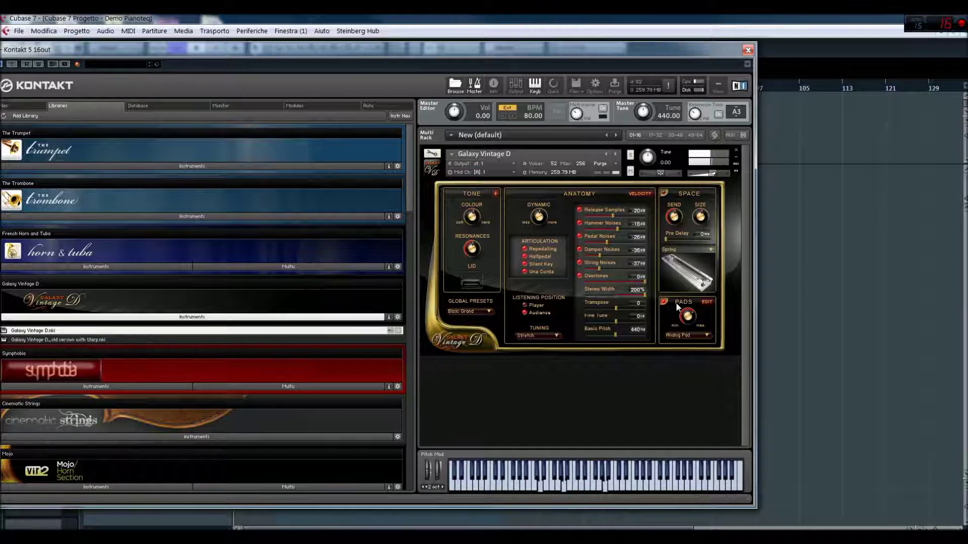
# Audition the Arctica, Big Strings and Chiming pad sounds in turn
pyautogui.click(693, 335)
pyautogui.click(682, 352)
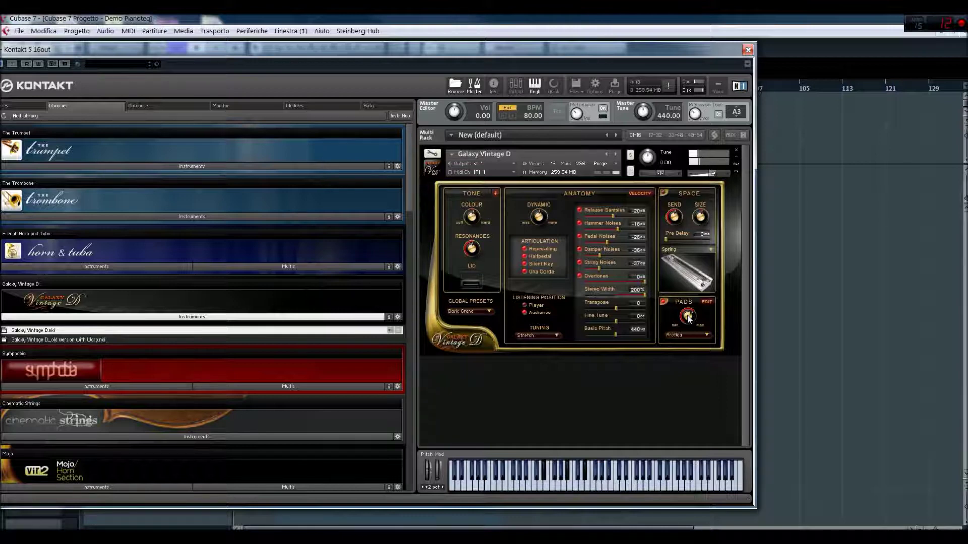
pyautogui.click(685, 334)
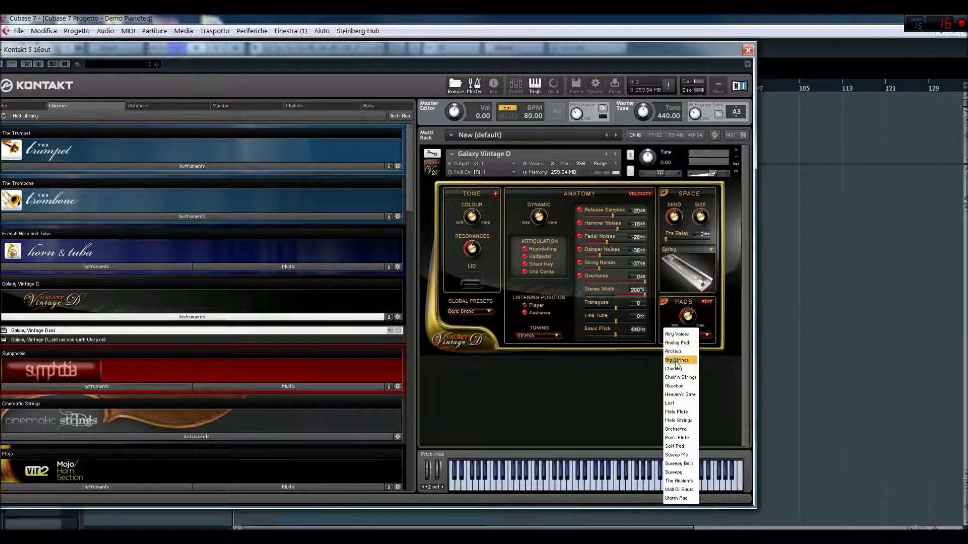
pyautogui.click(675, 360)
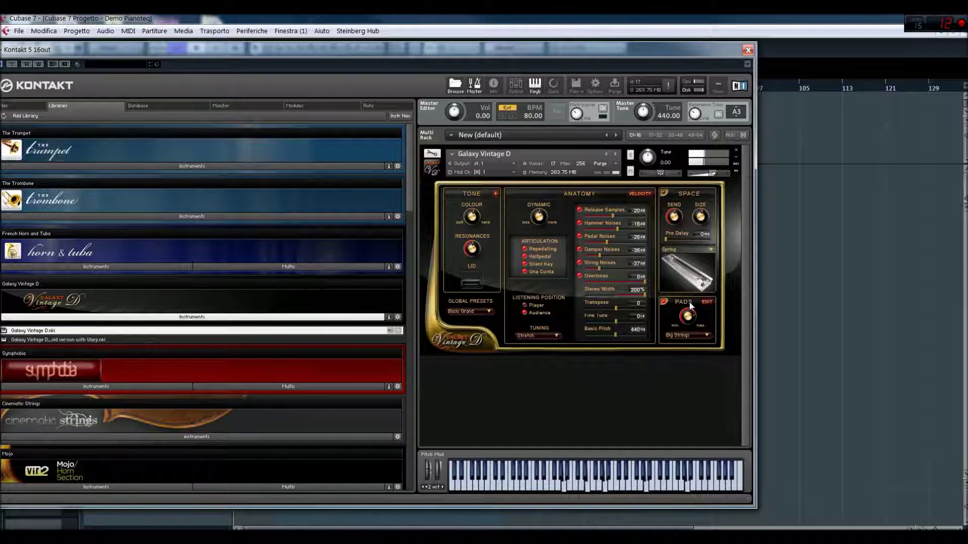
pyautogui.click(688, 335)
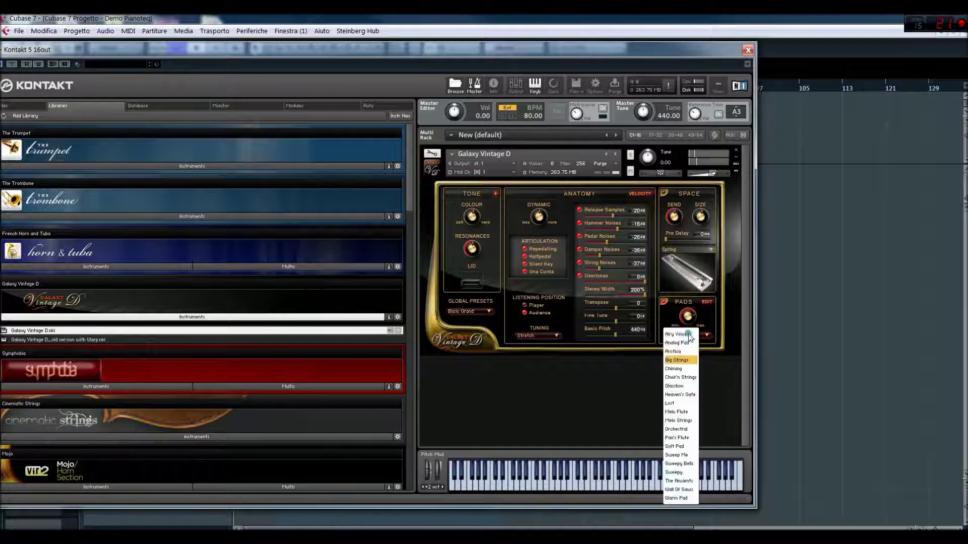
pyautogui.click(684, 370)
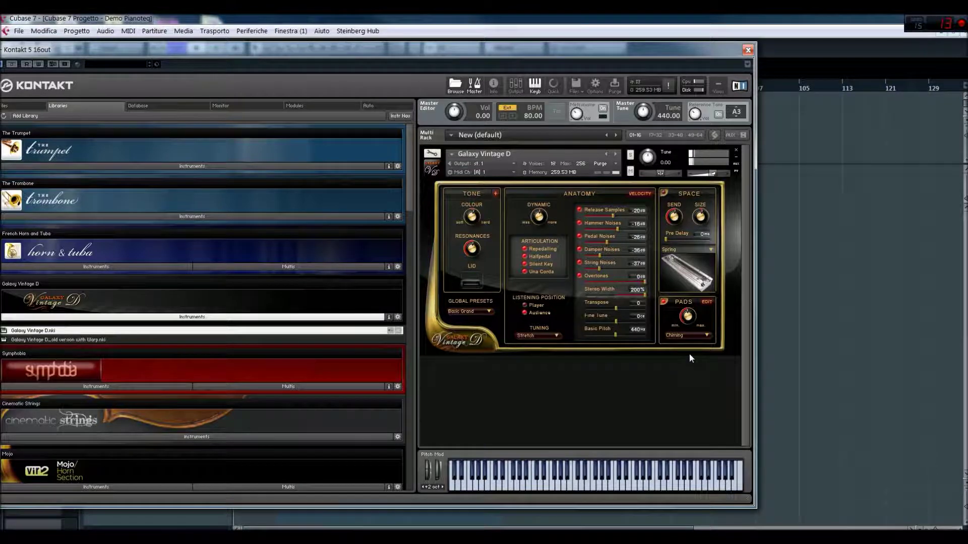
# Audition the Choir'n Strings and Pan's Flute pads and try the pad level control
pyautogui.click(684, 336)
pyautogui.click(686, 378)
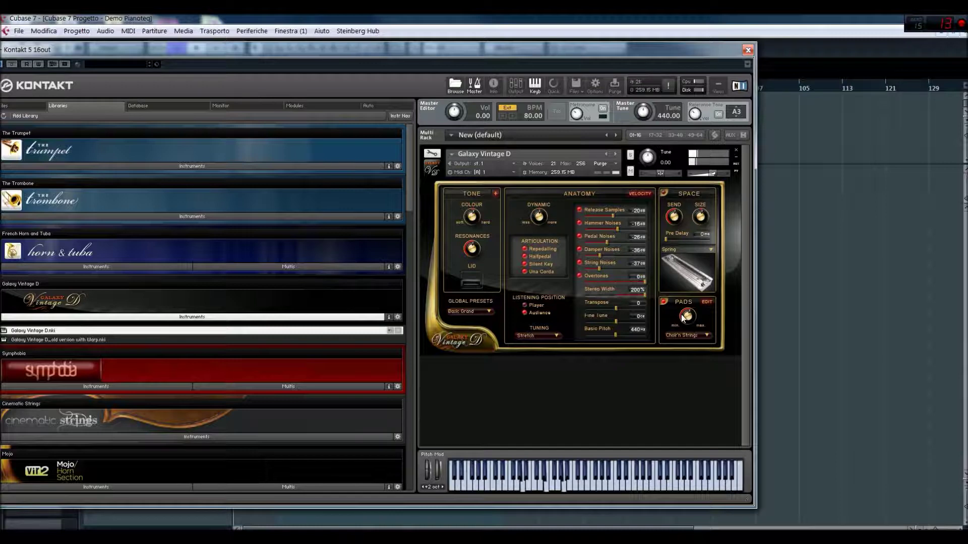
pyautogui.click(685, 336)
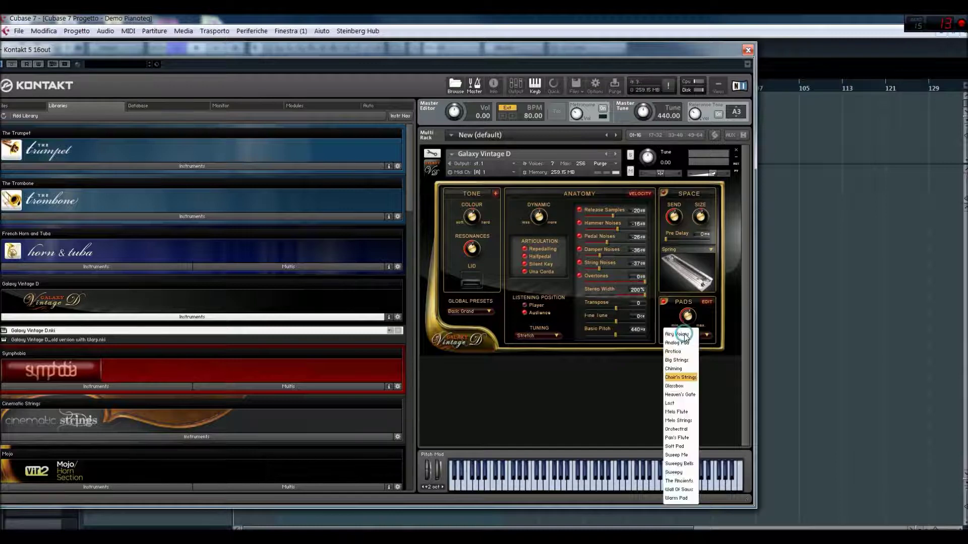
pyautogui.click(676, 437)
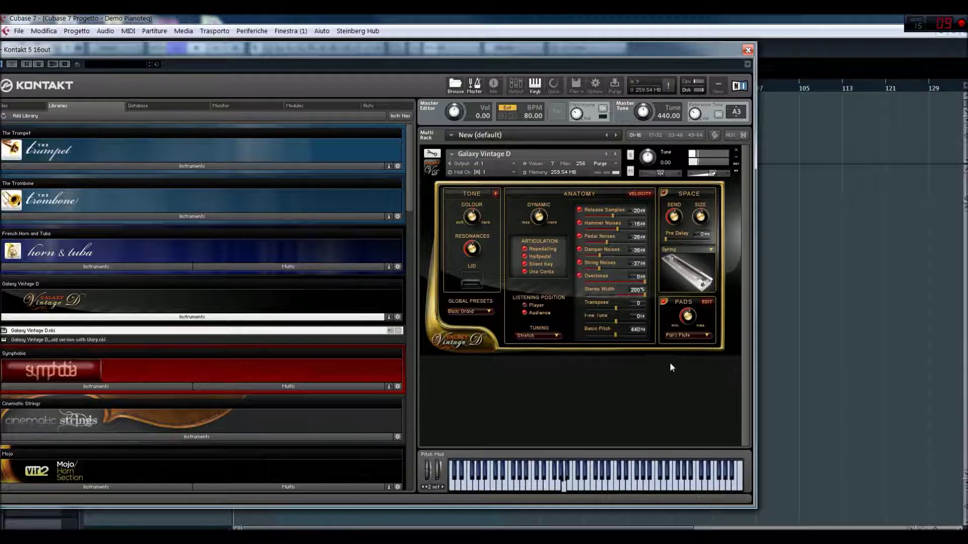
pyautogui.moveTo(682, 321); pyautogui.dragTo(679, 313)
# Audition the Orchestral pad and set the pad sound to Sweep Me
pyautogui.click(680, 335)
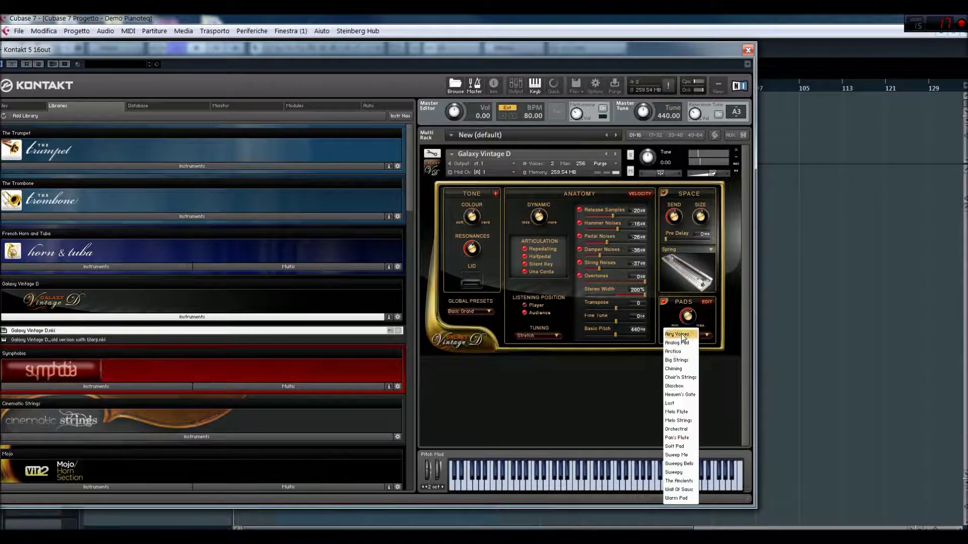
pyautogui.click(681, 430)
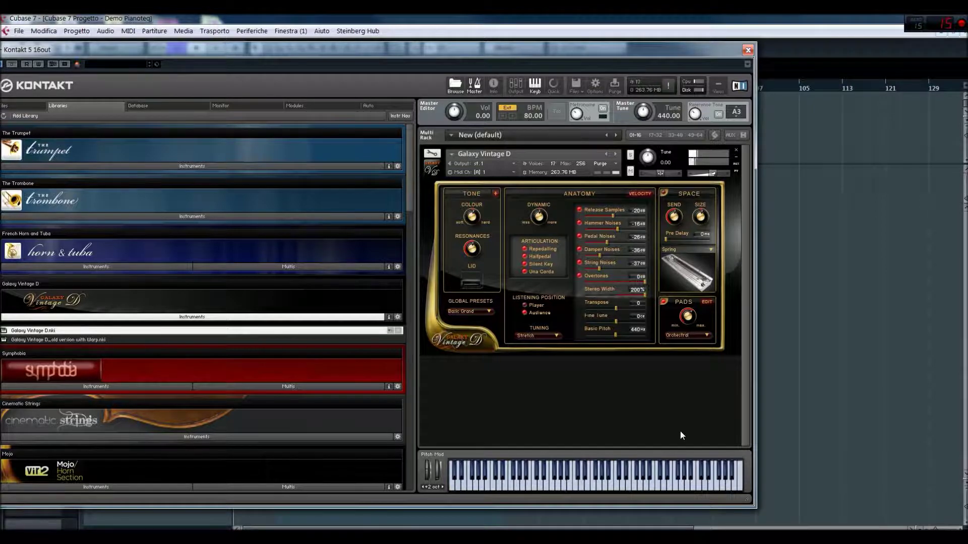
pyautogui.click(678, 335)
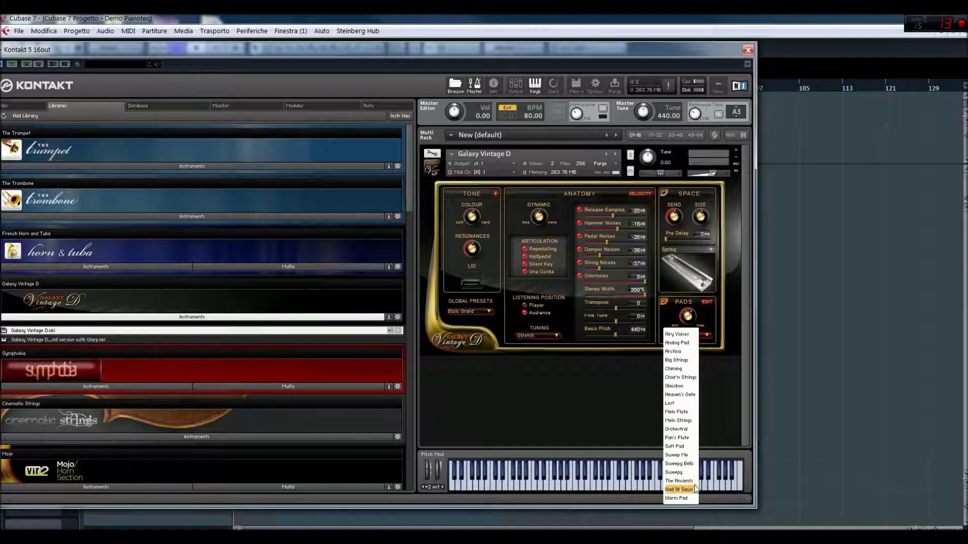
pyautogui.click(676, 455)
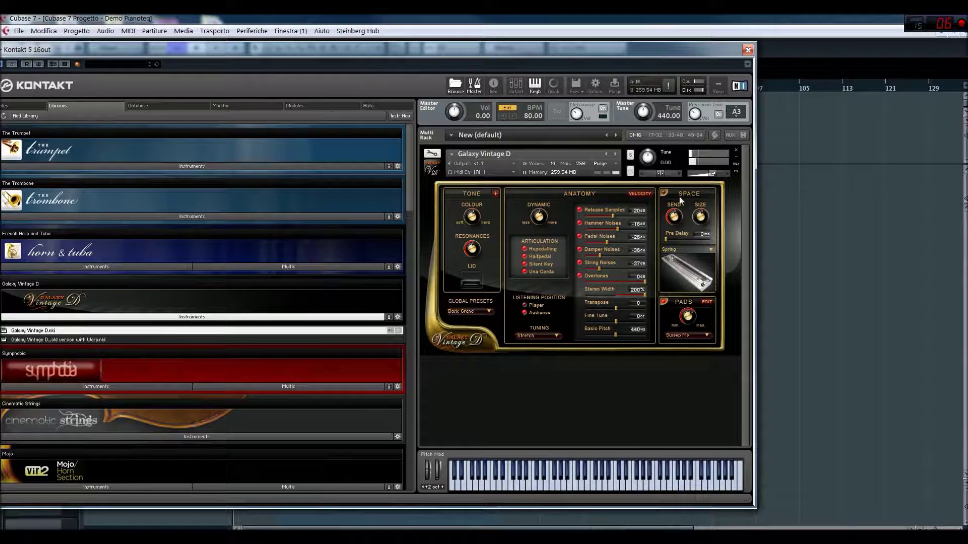
# Set the pad sound to Warm Pad, switch the pads off and open the Pad Machine editor
pyautogui.click(677, 335)
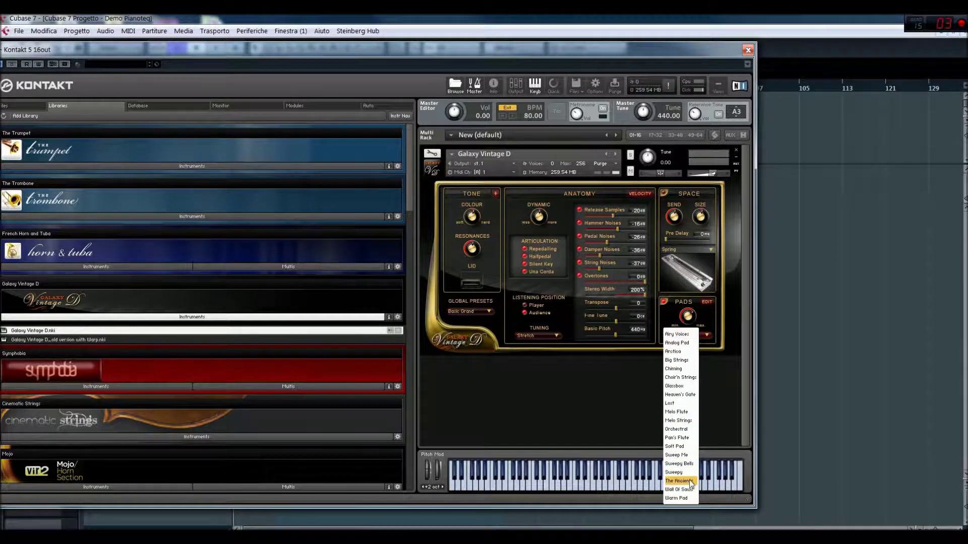
pyautogui.click(691, 498)
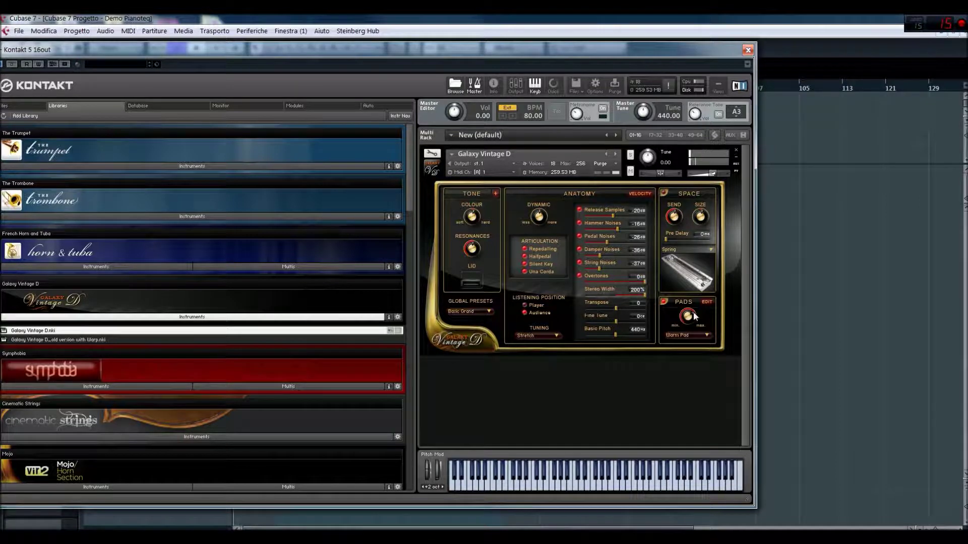
pyautogui.click(663, 301)
pyautogui.click(706, 301)
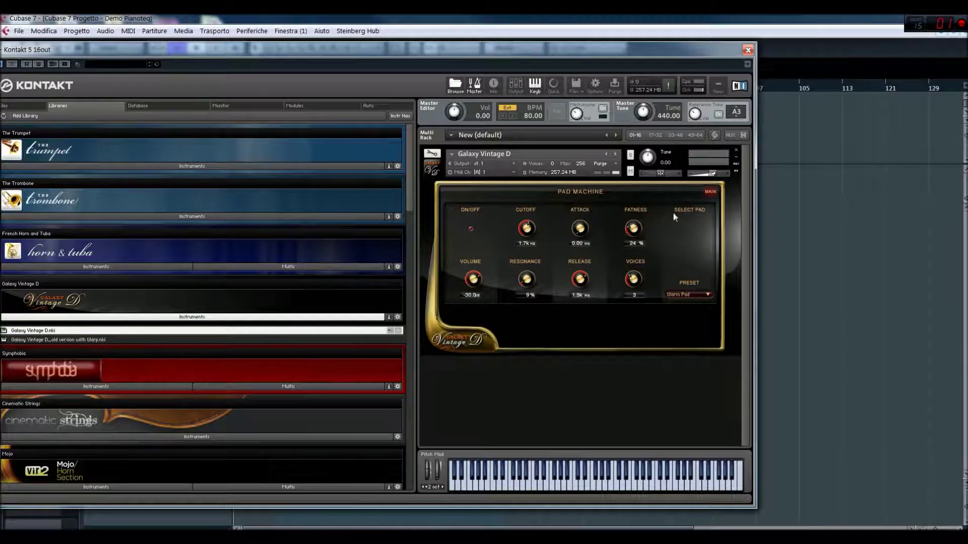
# Switch the pad on in the Pad Machine, raise its fatness, resonance and volume, and return to the main page
pyautogui.click(470, 230)
pyautogui.moveTo(633, 231); pyautogui.dragTo(625, 193)
pyautogui.moveTo(529, 275); pyautogui.dragTo(513, 227)
pyautogui.moveTo(479, 277); pyautogui.dragTo(469, 256)
pyautogui.click(710, 192)
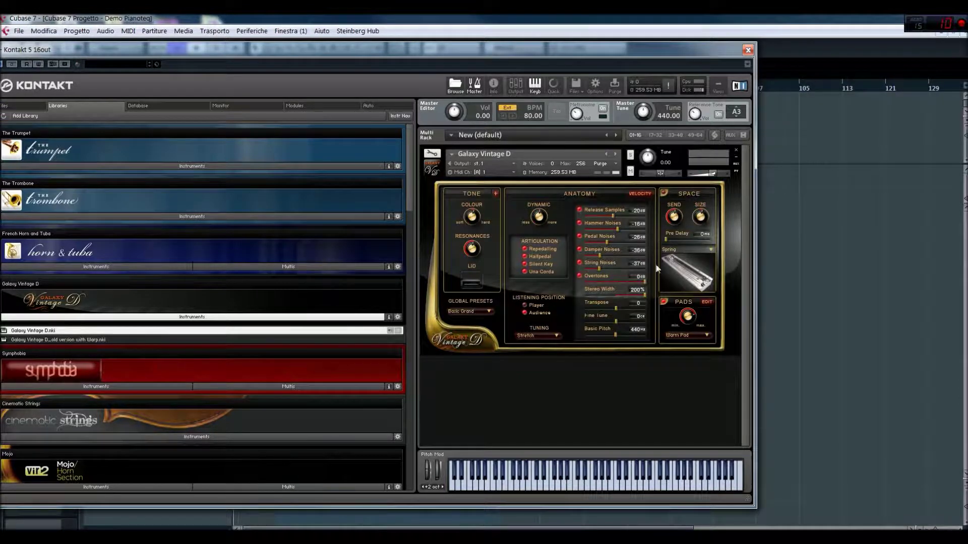
# Reload the Basic Grand global preset, switch to Brilliant Pop and toggle its Hammer Noises on and off
pyautogui.click(473, 311)
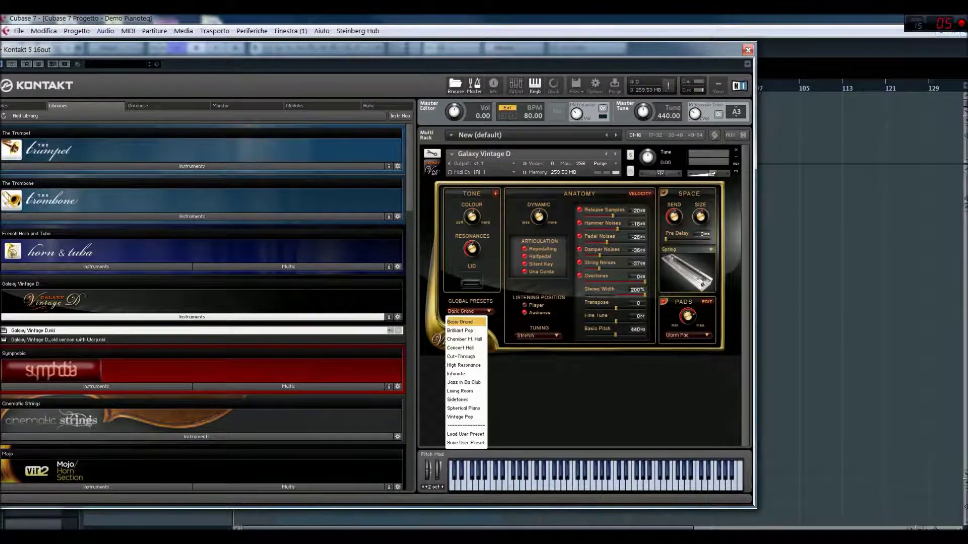
pyautogui.click(471, 321)
pyautogui.click(472, 311)
pyautogui.click(467, 332)
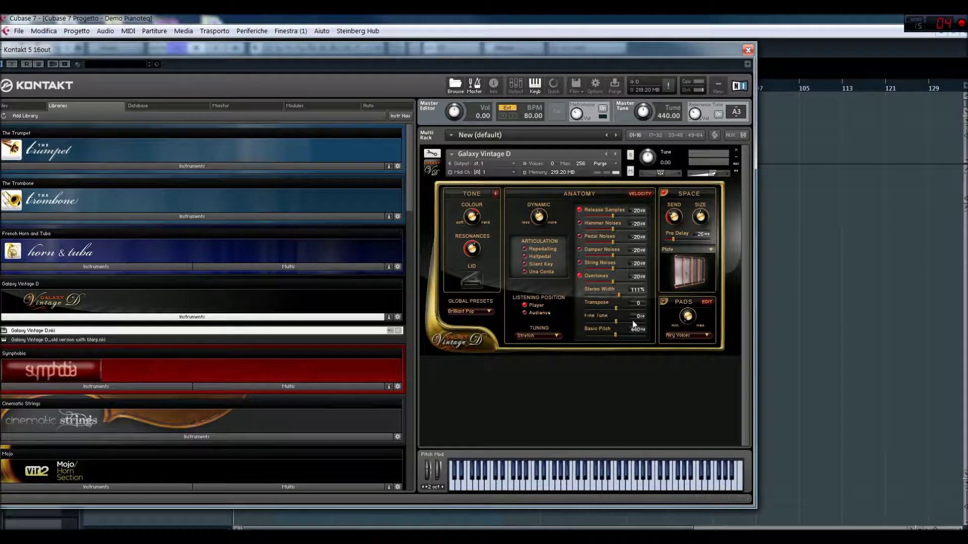
pyautogui.click(580, 223)
pyautogui.click(579, 222)
# Browse the global presets and load Chamber M. Hall
pyautogui.click(469, 311)
pyautogui.click(470, 359)
pyautogui.click(468, 311)
pyautogui.click(461, 317)
pyautogui.click(476, 312)
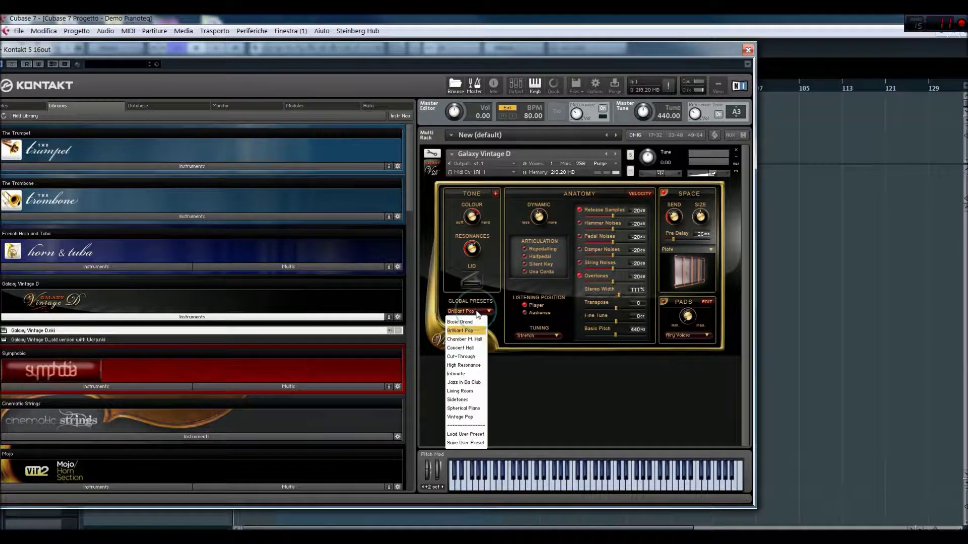
pyautogui.click(477, 339)
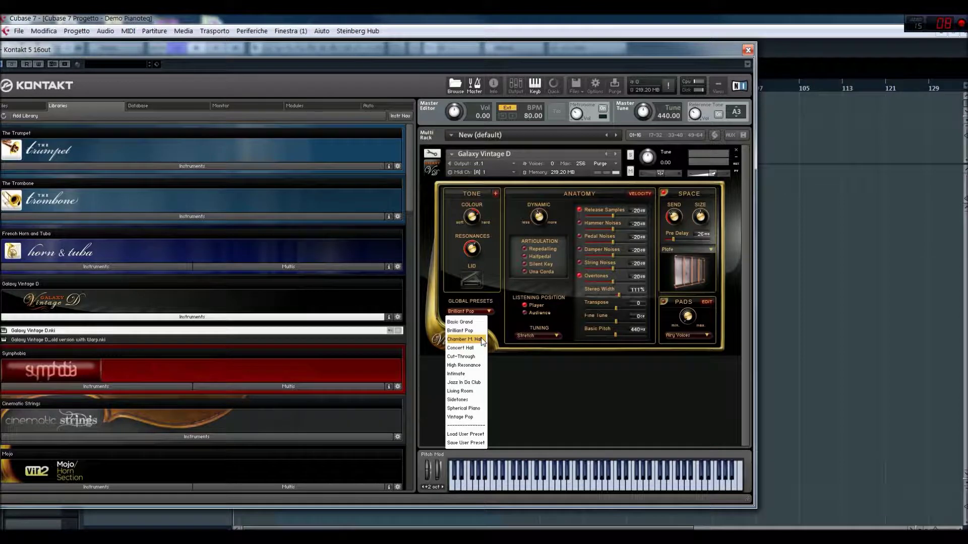
# Bring the Kontakt window back to the front and move it so that its full width fits on screen
pyautogui.rightClick(690, 536)
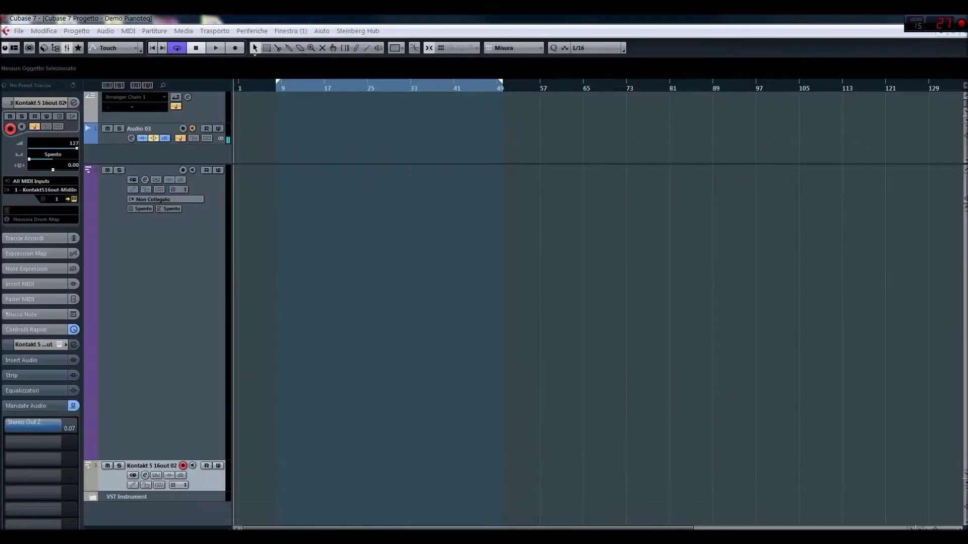
pyautogui.click(635, 461)
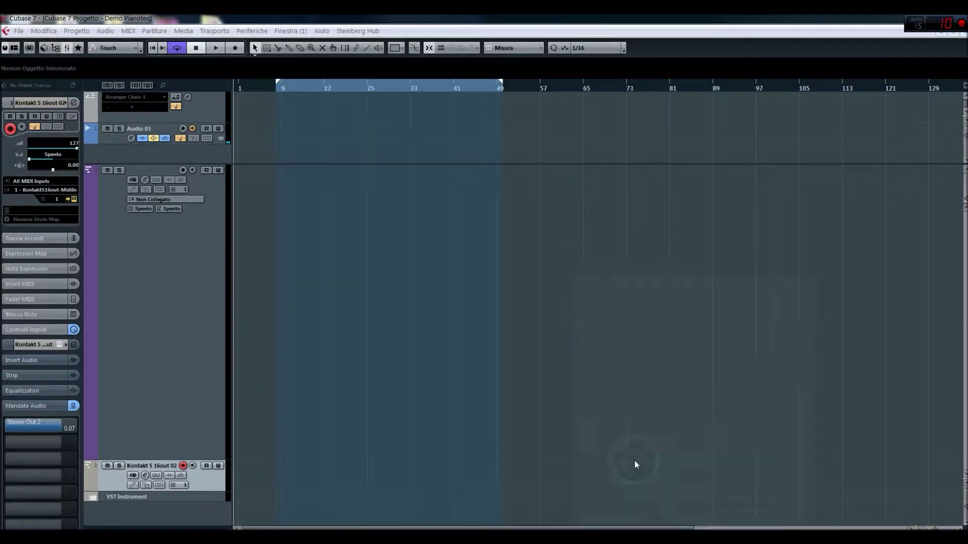
pyautogui.click(375, 16)
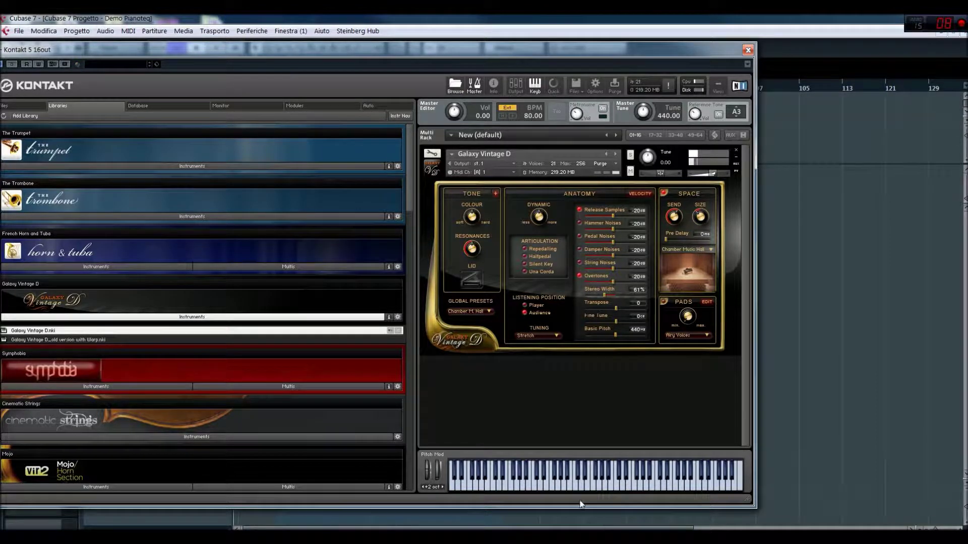
pyautogui.moveTo(713, 175); pyautogui.dragTo(717, 176)
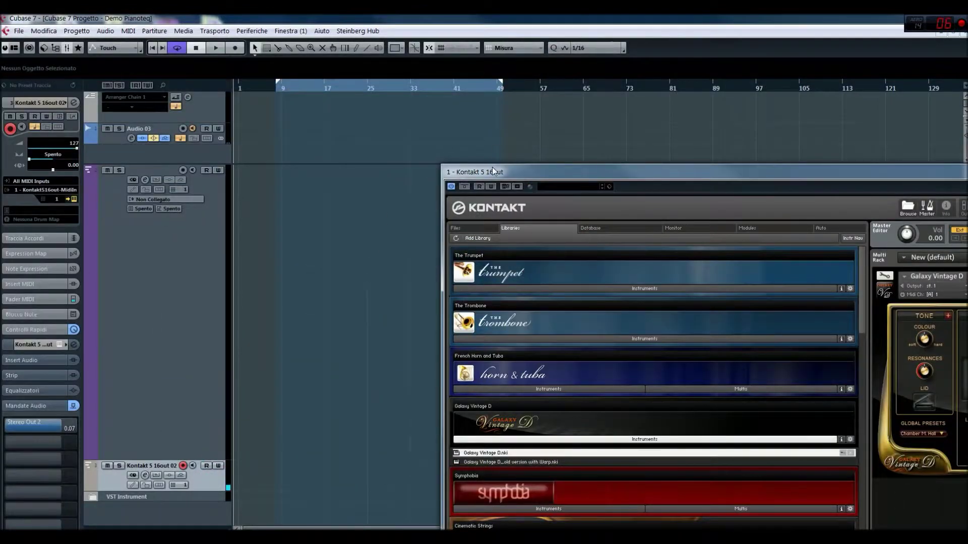
pyautogui.moveTo(495, 172); pyautogui.dragTo(145, 68)
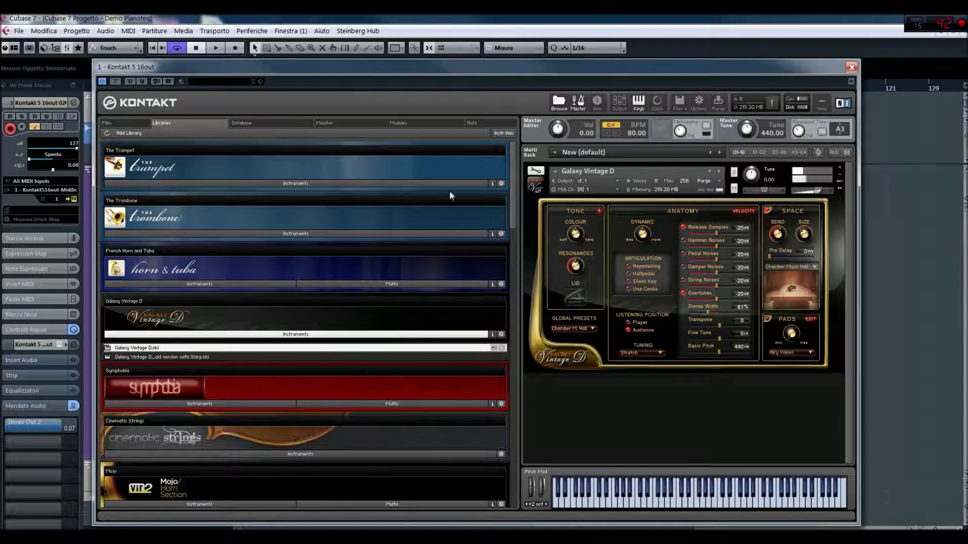
# Audition the Jazz In Da Club and Vintage Pop global presets and load the Sidetones preset
pyautogui.click(585, 330)
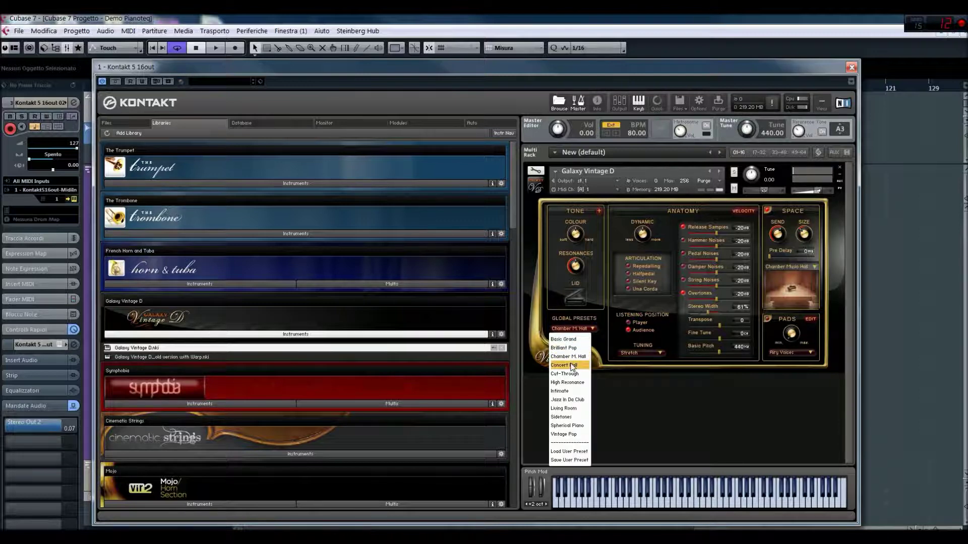
pyautogui.click(581, 399)
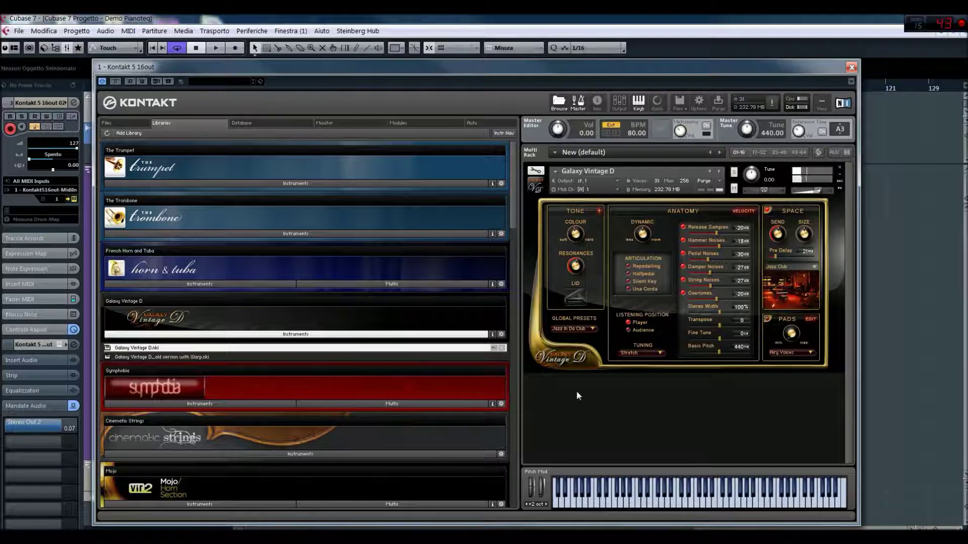
pyautogui.click(561, 327)
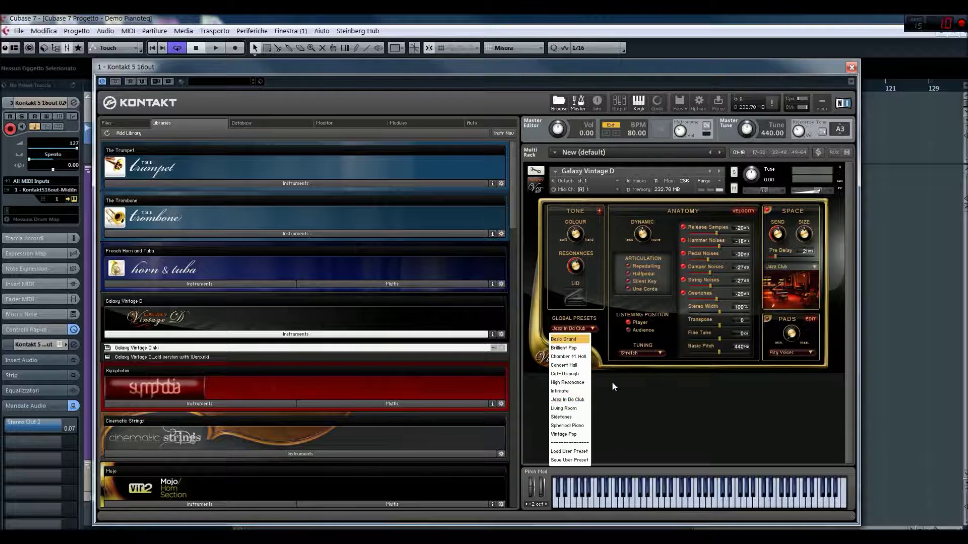
pyautogui.click(581, 435)
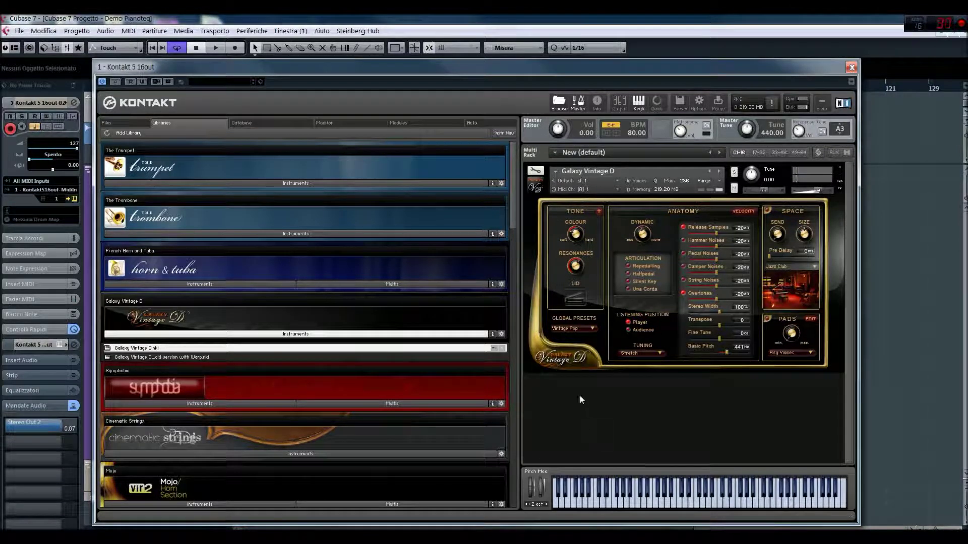
pyautogui.click(586, 329)
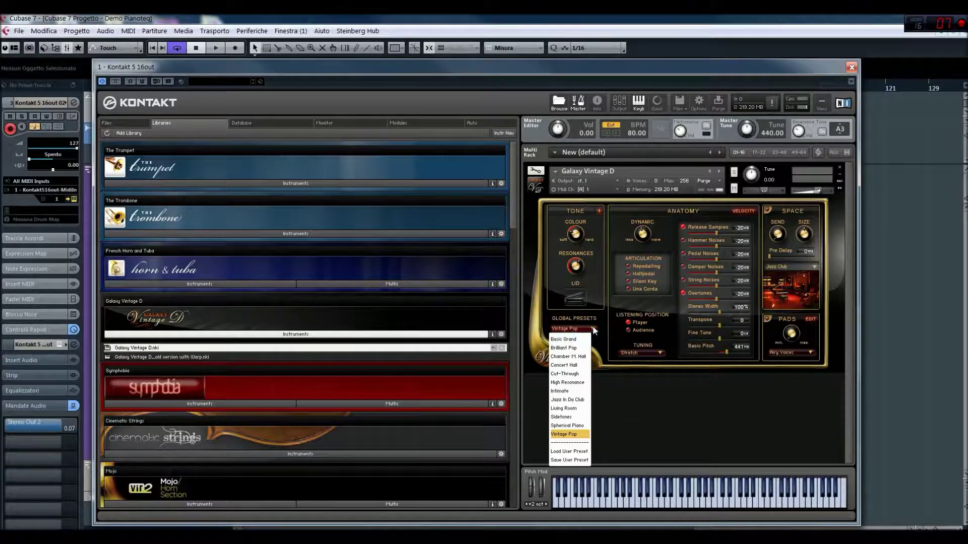
pyautogui.click(581, 418)
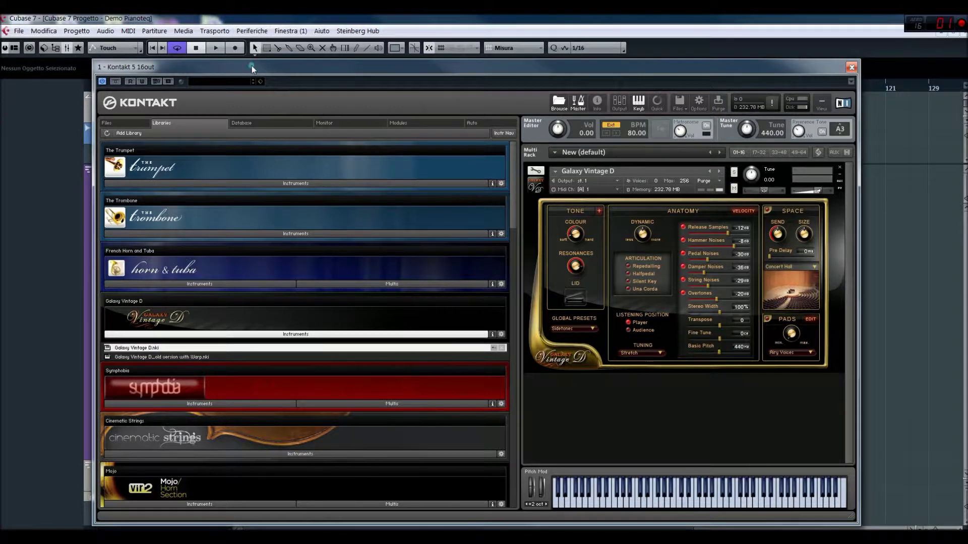
# Reposition the Kontakt window slightly higher over the Cubase project
pyautogui.moveTo(252, 65); pyautogui.dragTo(250, 49)
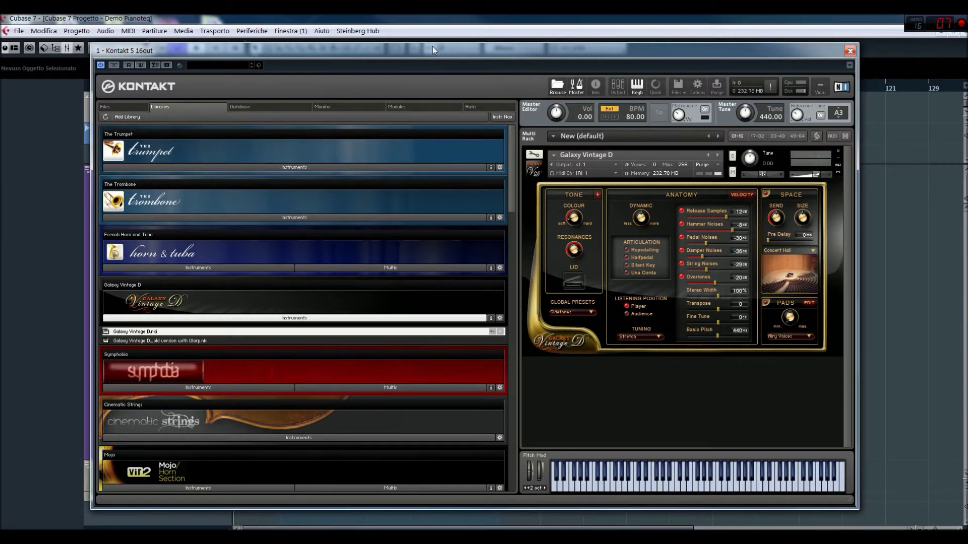
pyautogui.moveTo(432, 51); pyautogui.dragTo(392, 47)
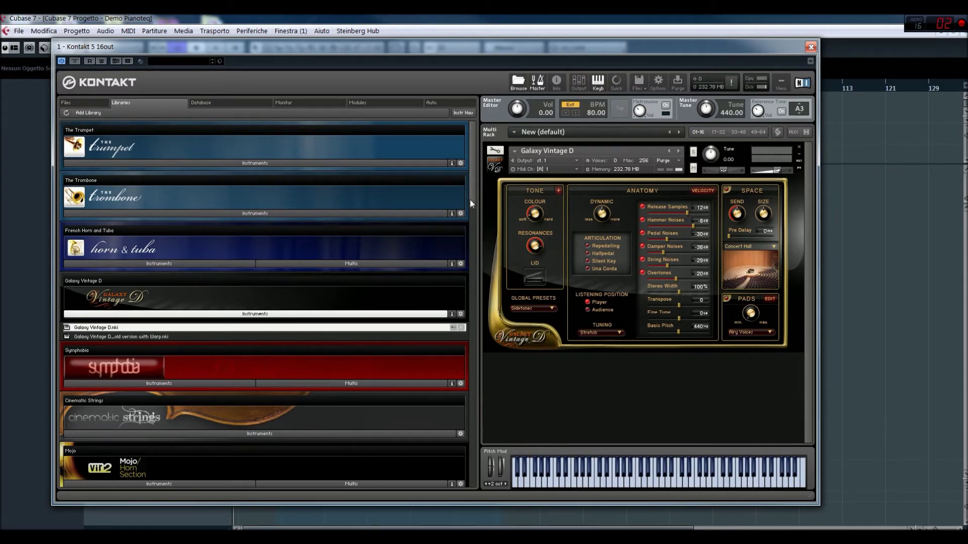
pyautogui.moveTo(470, 196); pyautogui.dragTo(475, 177)
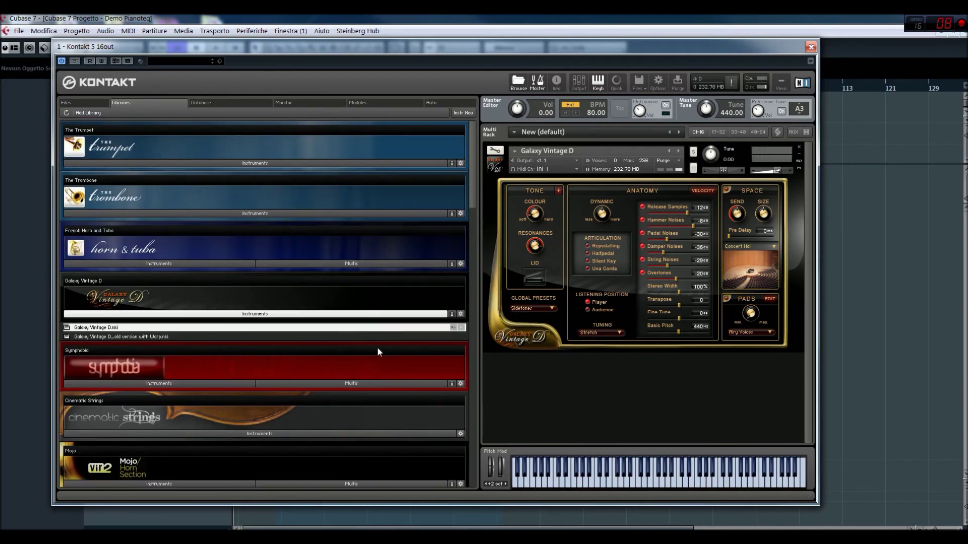